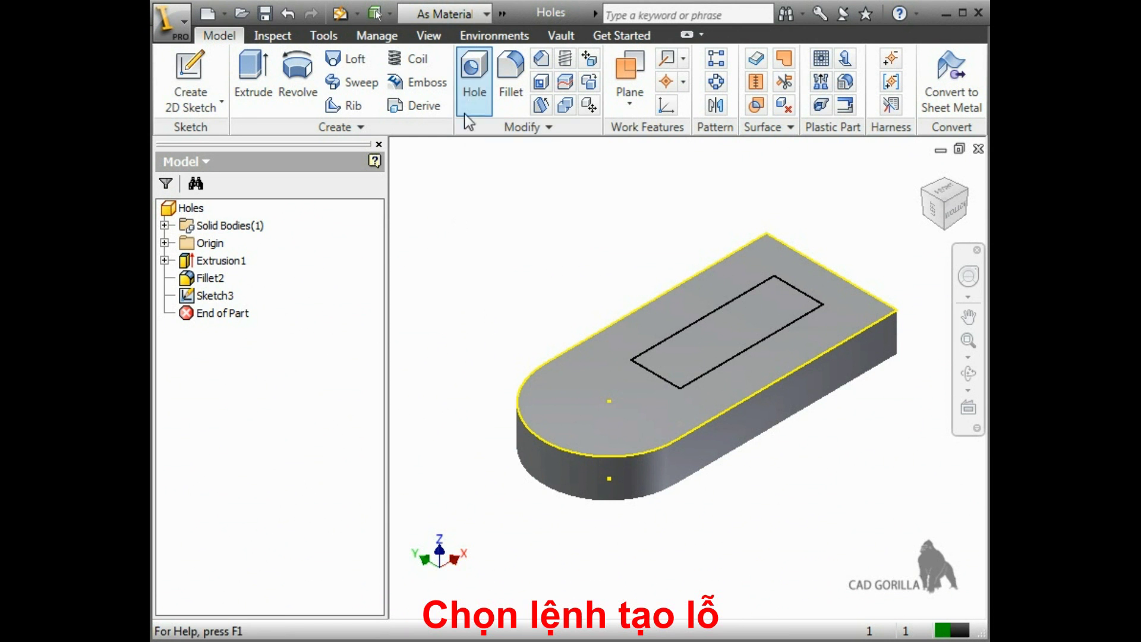
Start a hole feature and pan so the whole plate and its sketch are visible.
{"action": "left_click", "coordinate": [469, 88]}
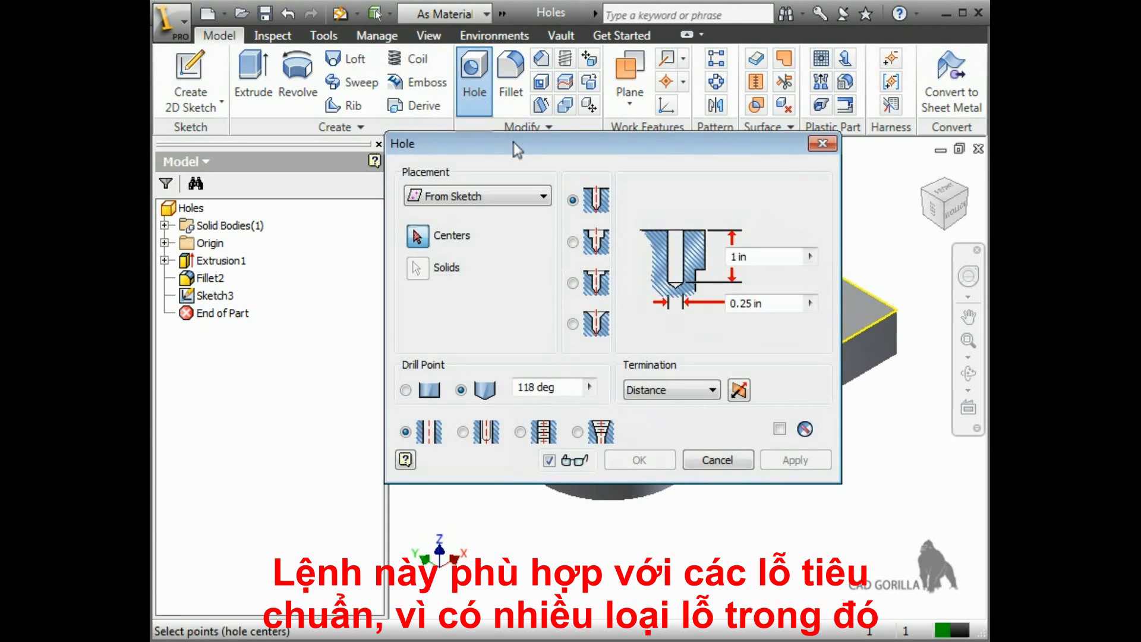
{"action": "mouse_move", "coordinate": [515, 145]}
{"action": "left_mouse_down"}
{"action": "mouse_move", "coordinate": [347, 109]}
{"action": "mouse_move", "coordinate": [300, 80]}
{"action": "left_mouse_up"}
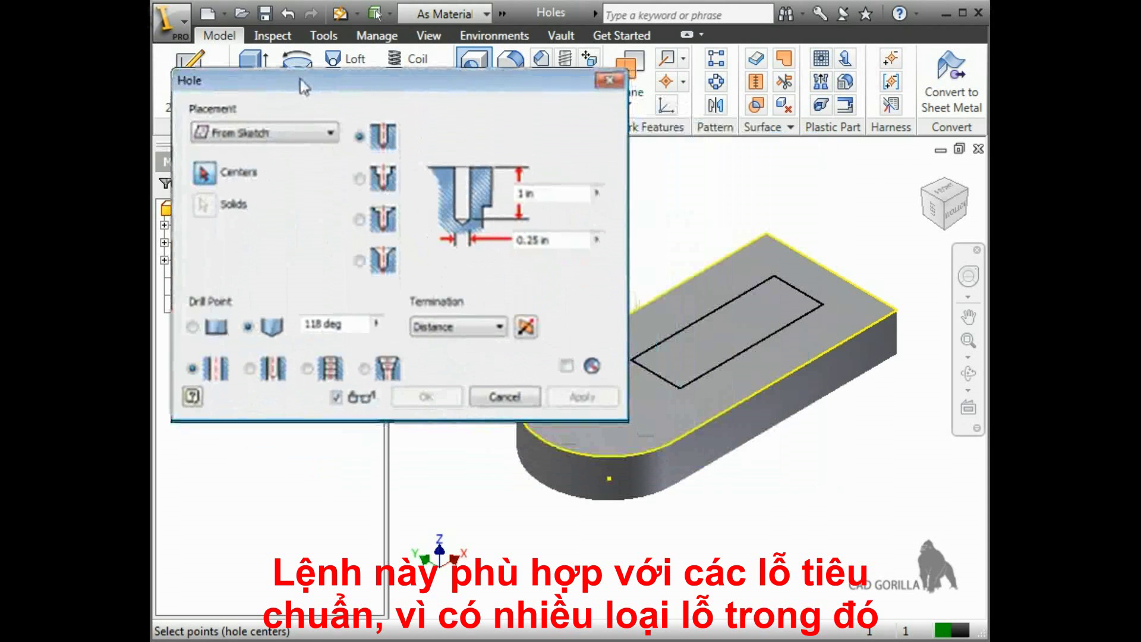
{"action": "middle_click_drag", "start_coordinate": [673, 360], "coordinate": [724, 426]}
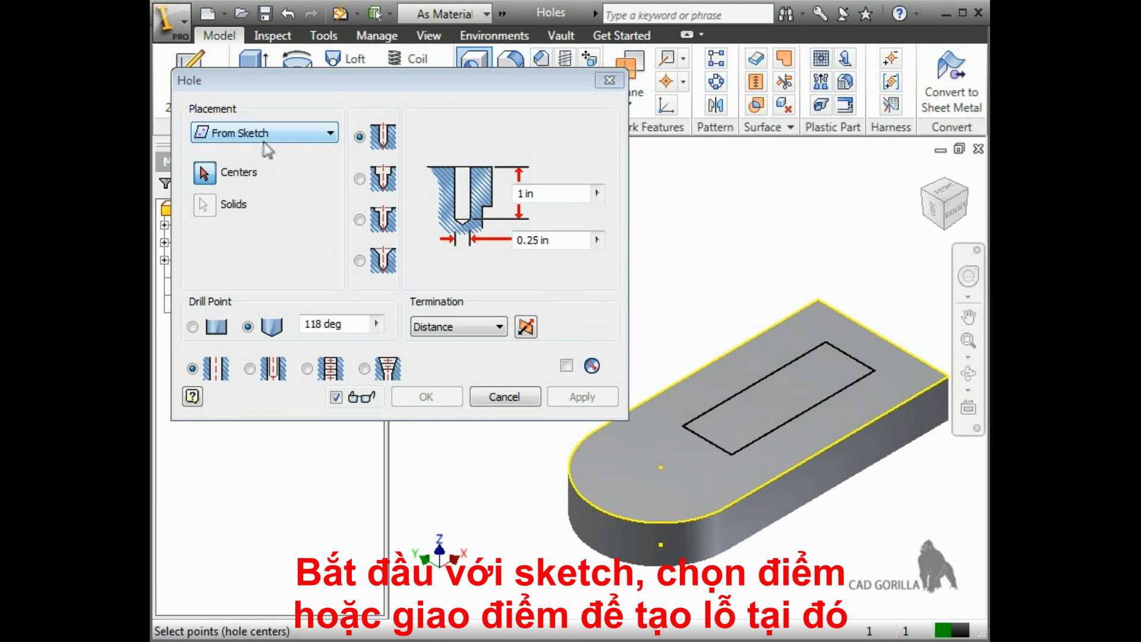
Leave only the rectangle's far corner selected as the hole centre.
{"action": "left_click", "coordinate": [661, 470]}
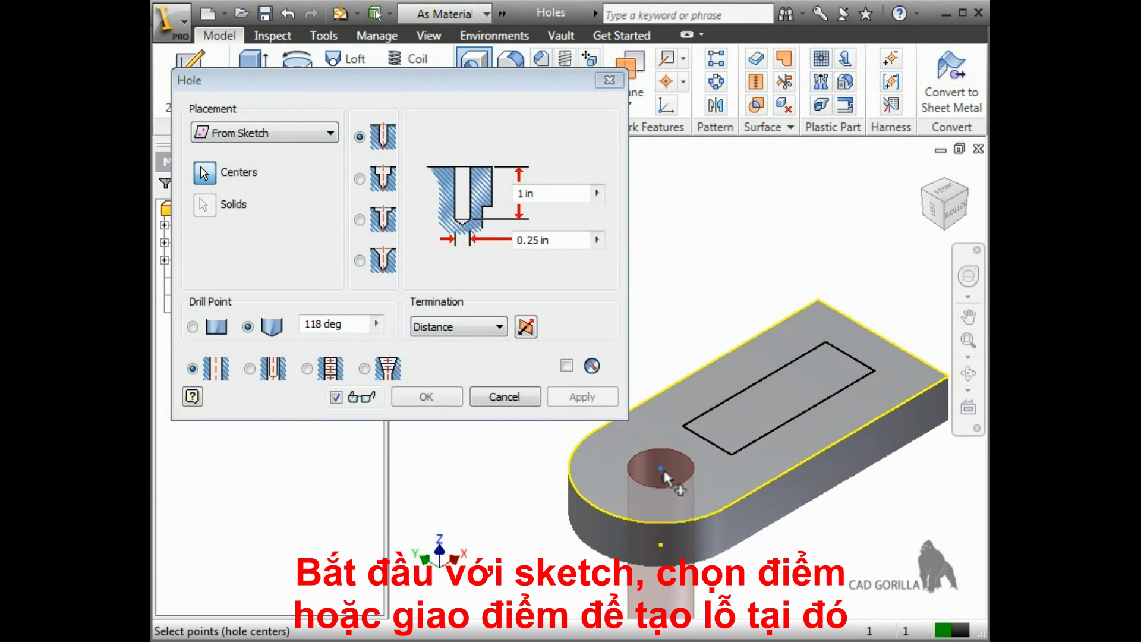
{"action": "left_click", "coordinate": [683, 426]}
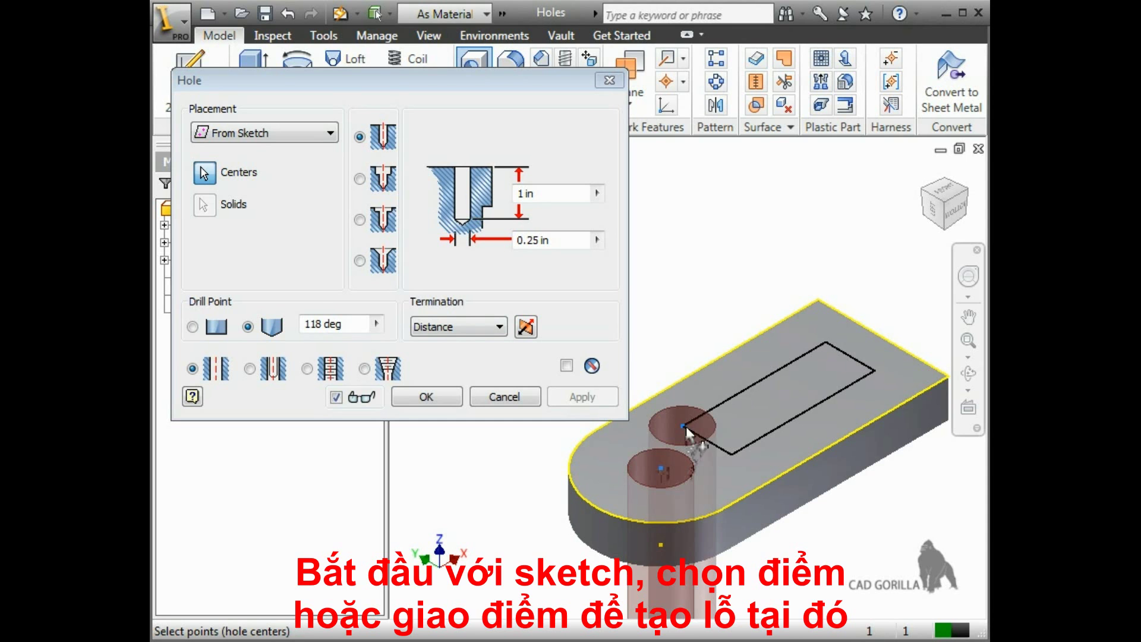
{"action": "left_click", "coordinate": [825, 342]}
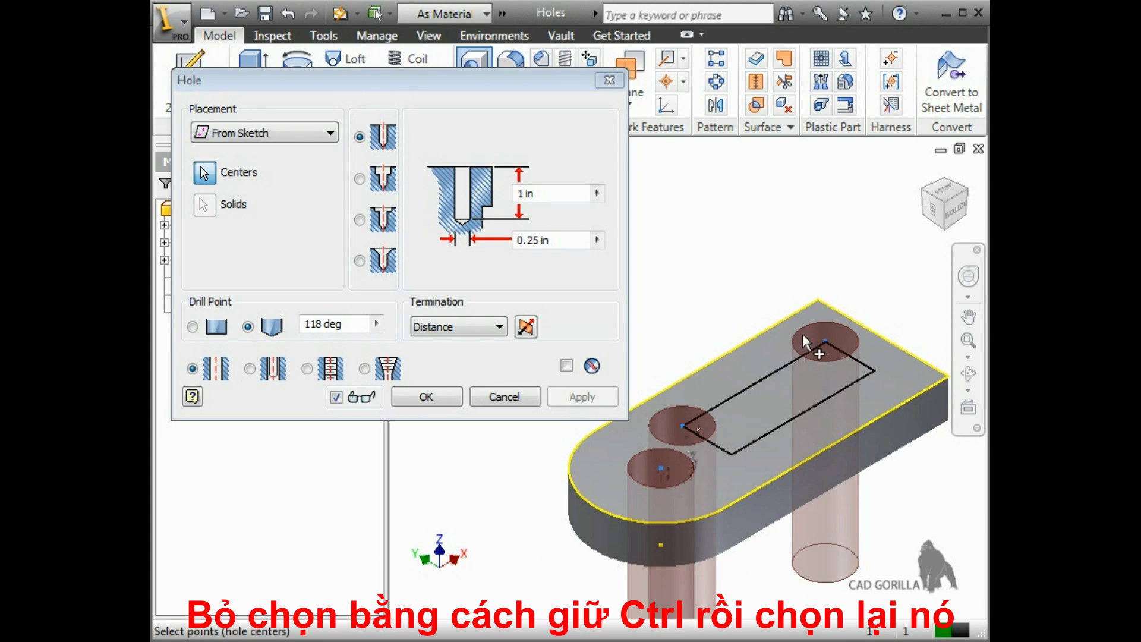
{"action": "left_click", "coordinate": [660, 471], "text": "ctrl"}
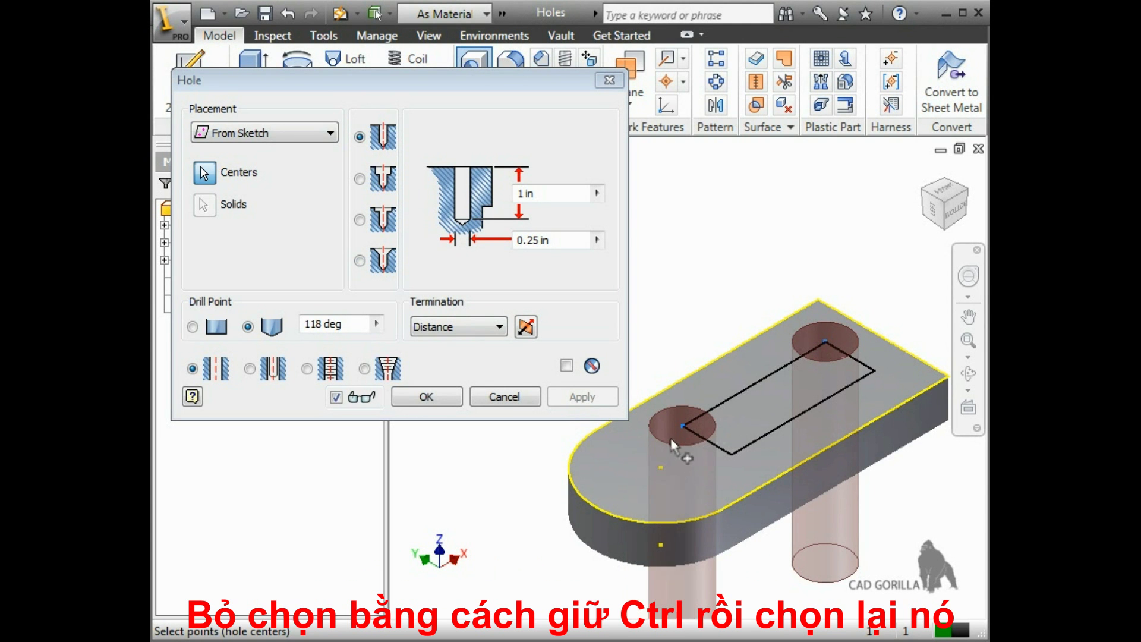
{"action": "left_click", "coordinate": [683, 427], "text": "ctrl"}
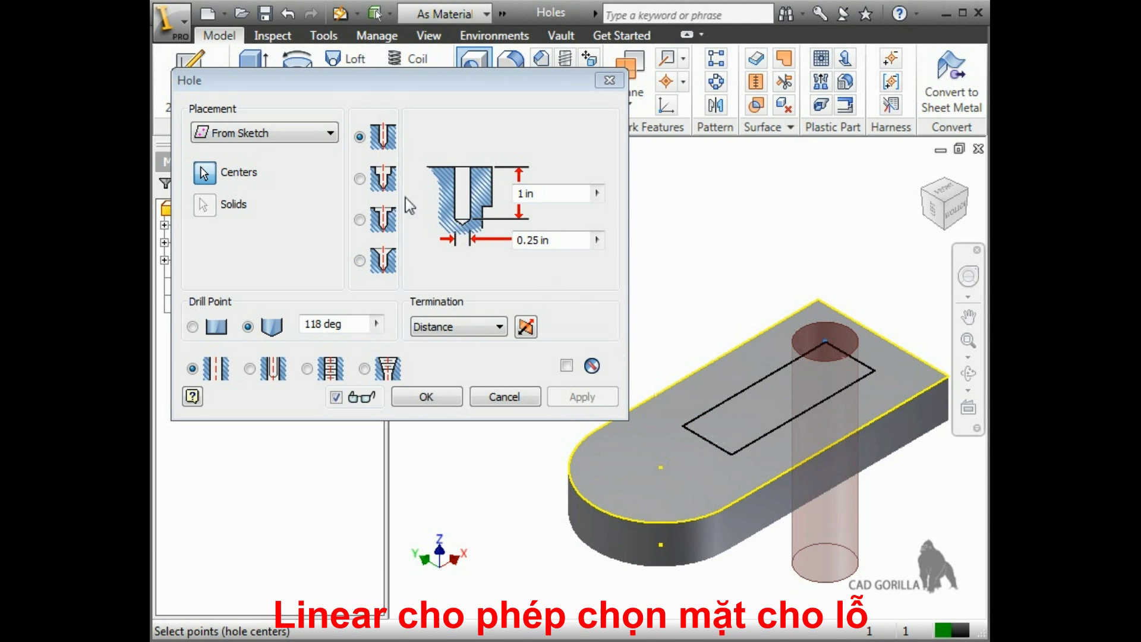
Switch hole placement to Linear on the plate's top face.
{"action": "left_click", "coordinate": [329, 136]}
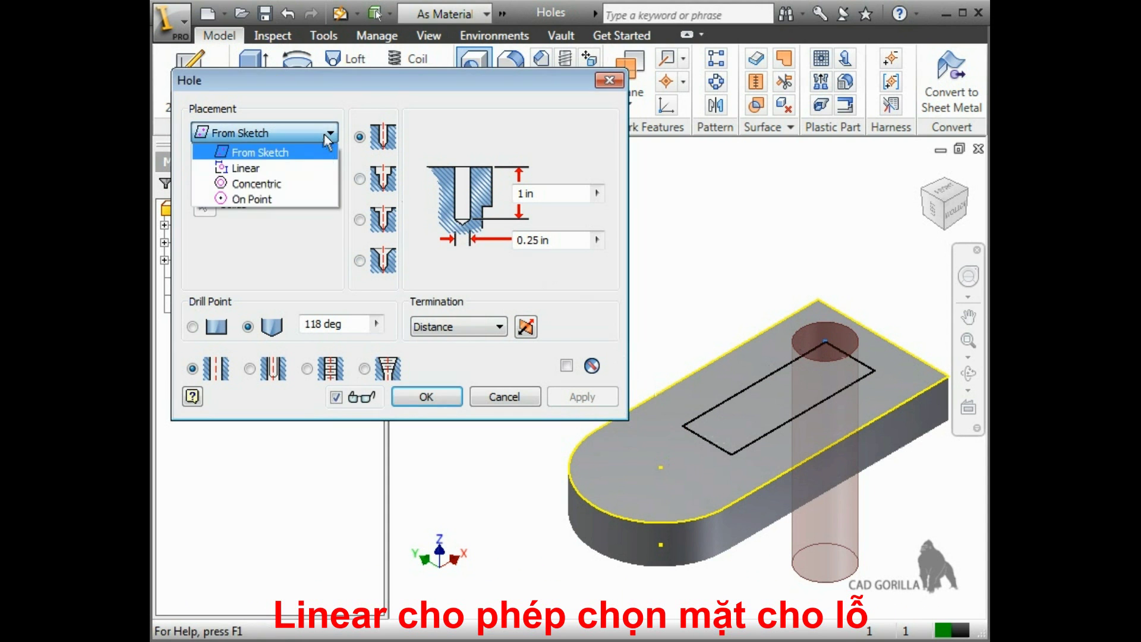
{"action": "left_click", "coordinate": [313, 172]}
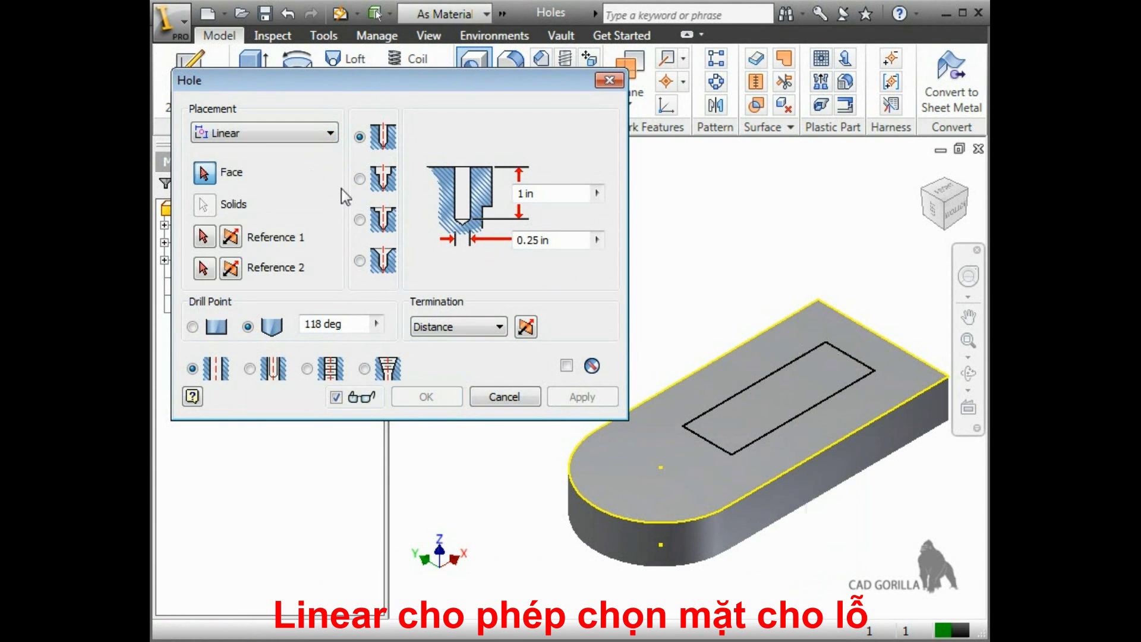
{"action": "left_click", "coordinate": [648, 440]}
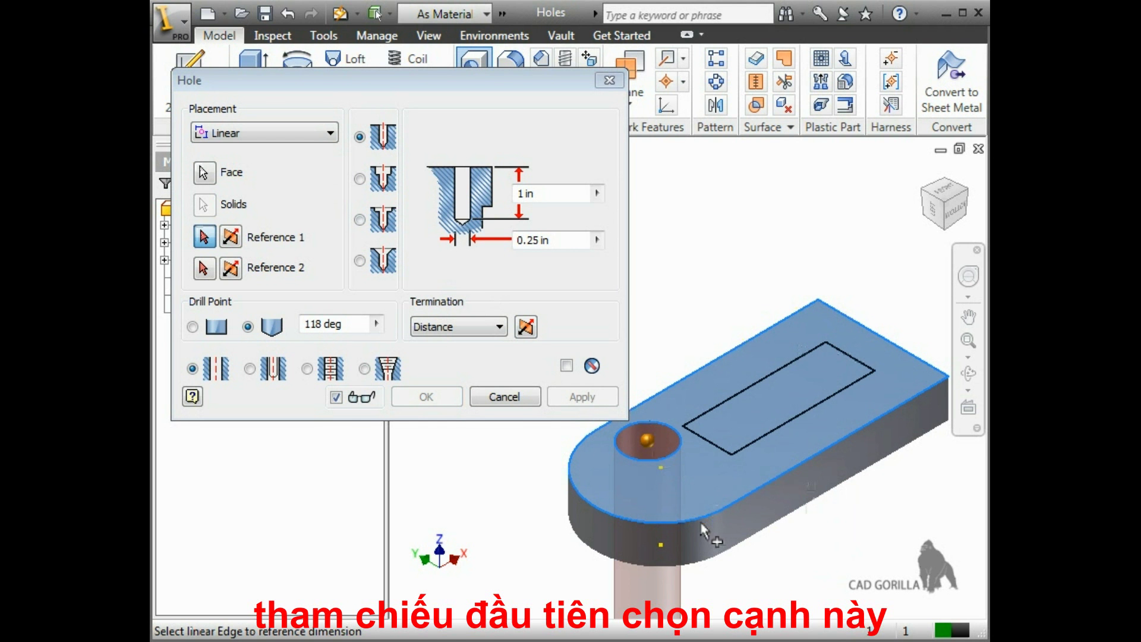
Offset the hole 0.125 in from the front long edge and the square end edge.
{"action": "left_click", "coordinate": [736, 505]}
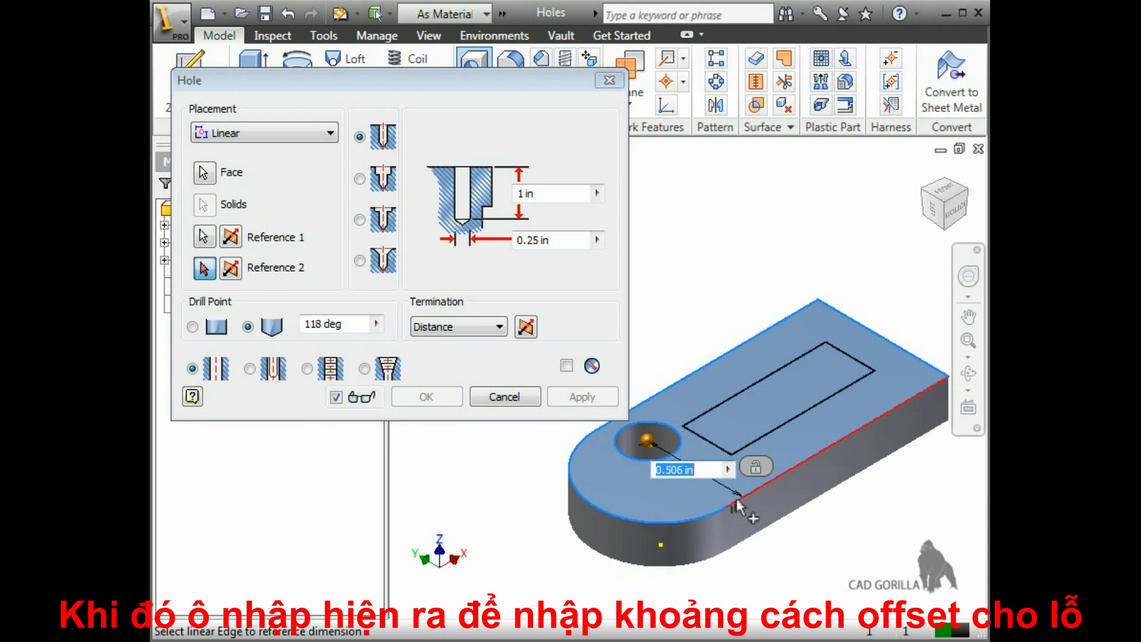
{"action": "type", "text": "0.25"}
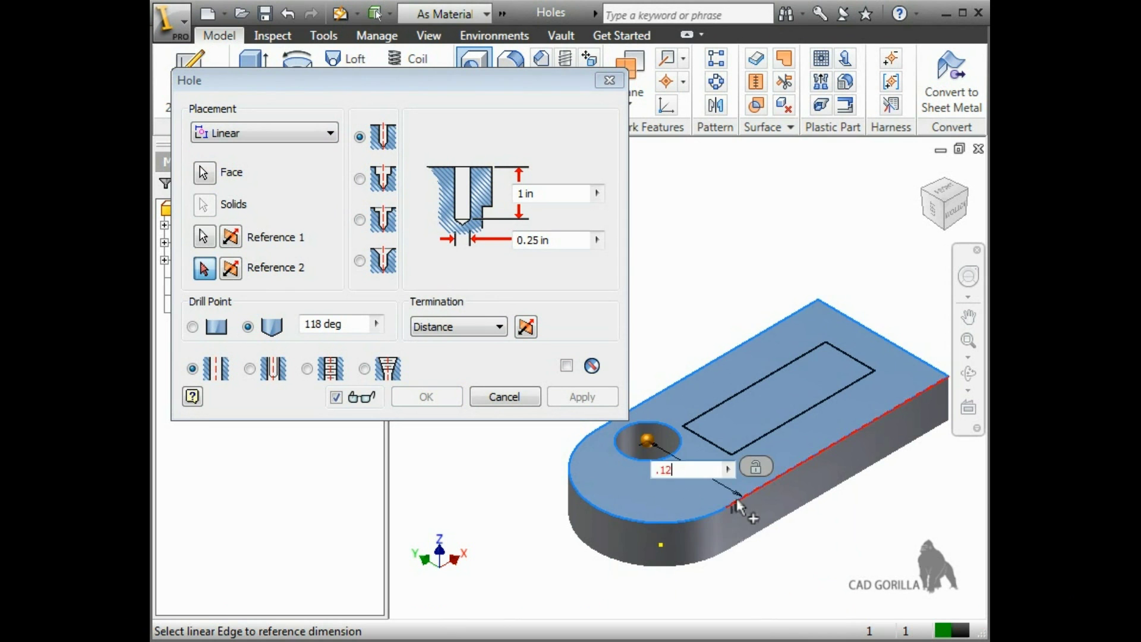
{"action": "key", "text": "Return"}
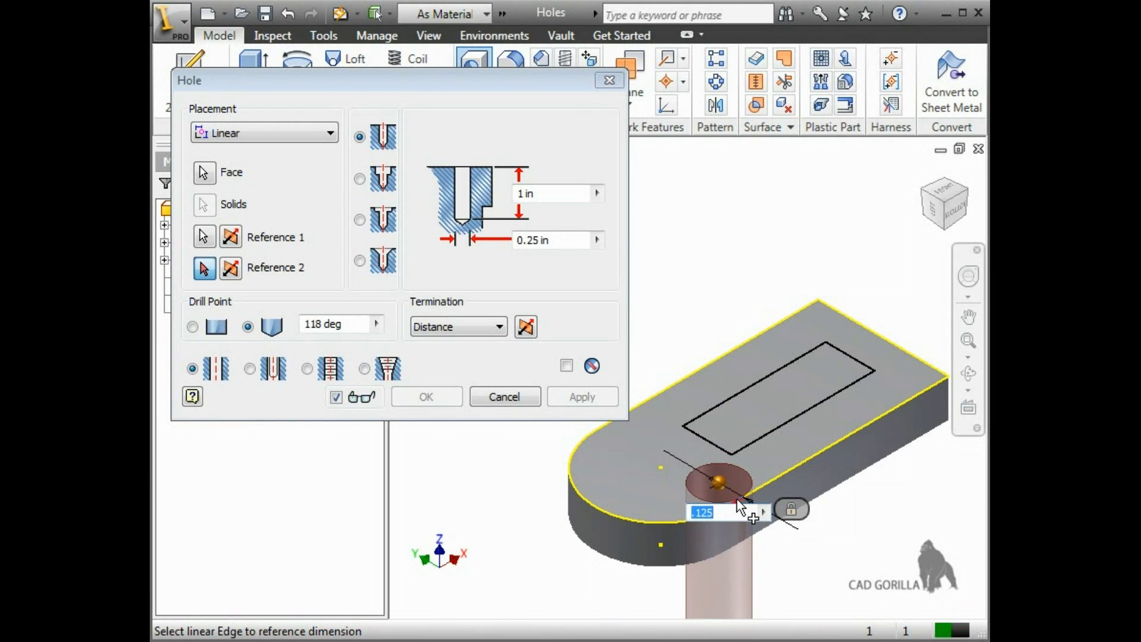
{"action": "left_click", "coordinate": [903, 354]}
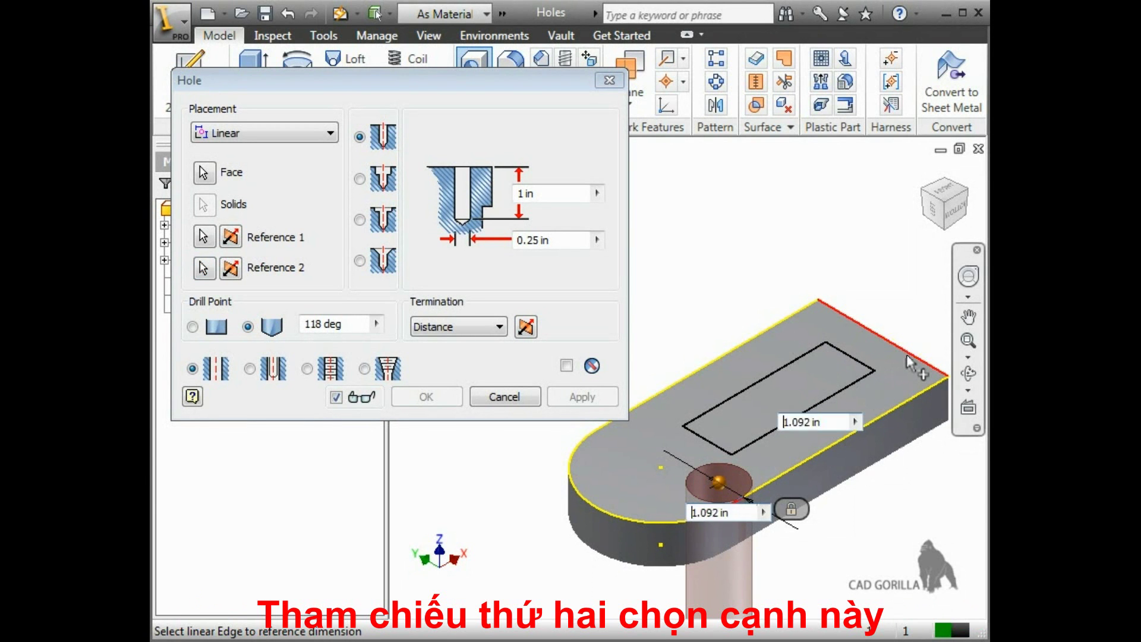
{"action": "type", "text": ".125"}
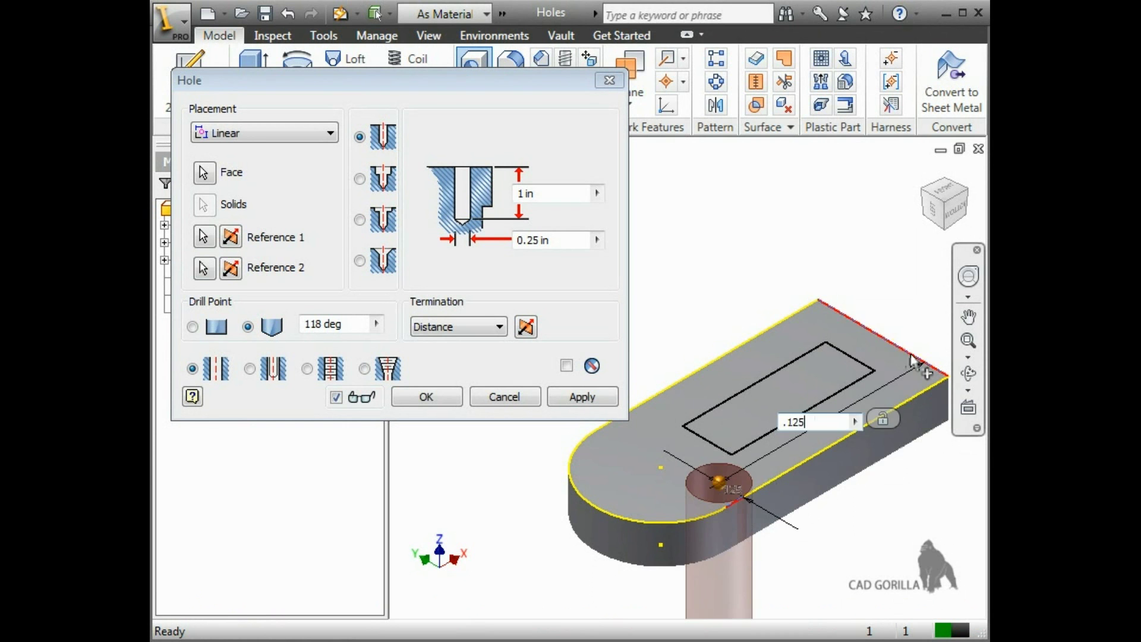
{"action": "key", "text": "Tab"}
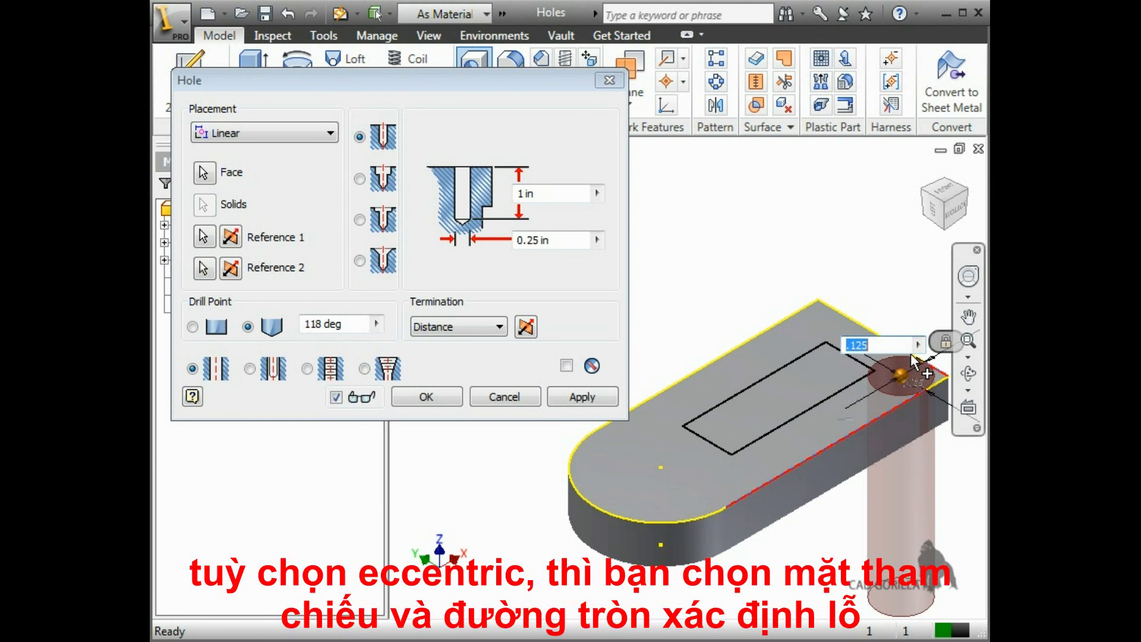
Use Concentric placement with the top face as plane and the rounded arc as reference.
{"action": "left_click", "coordinate": [308, 136]}
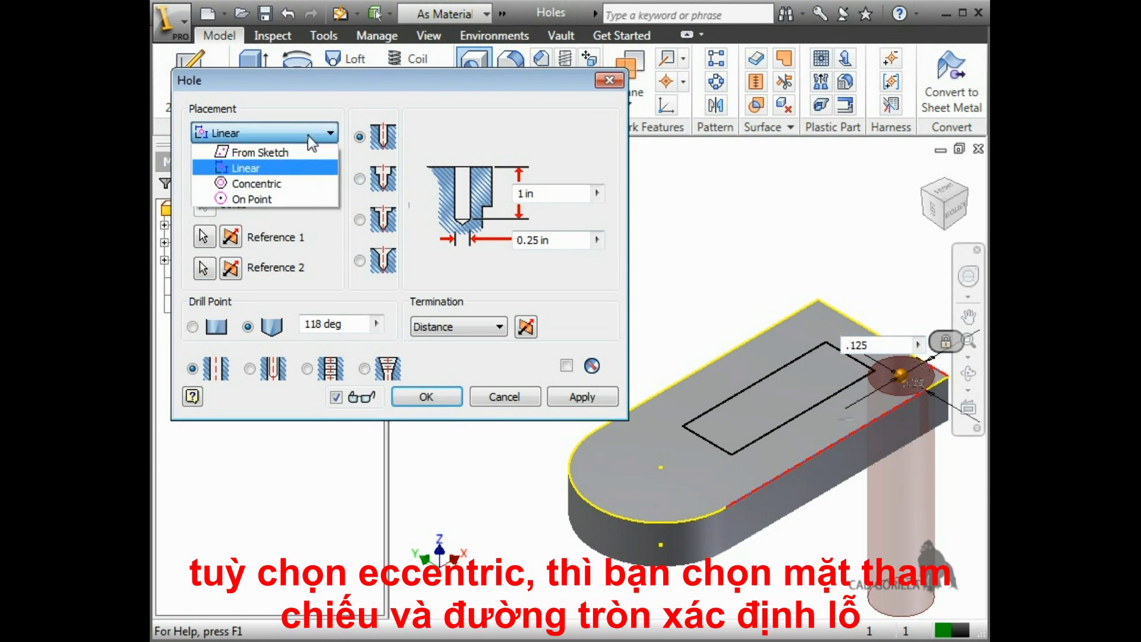
{"action": "left_click", "coordinate": [305, 180]}
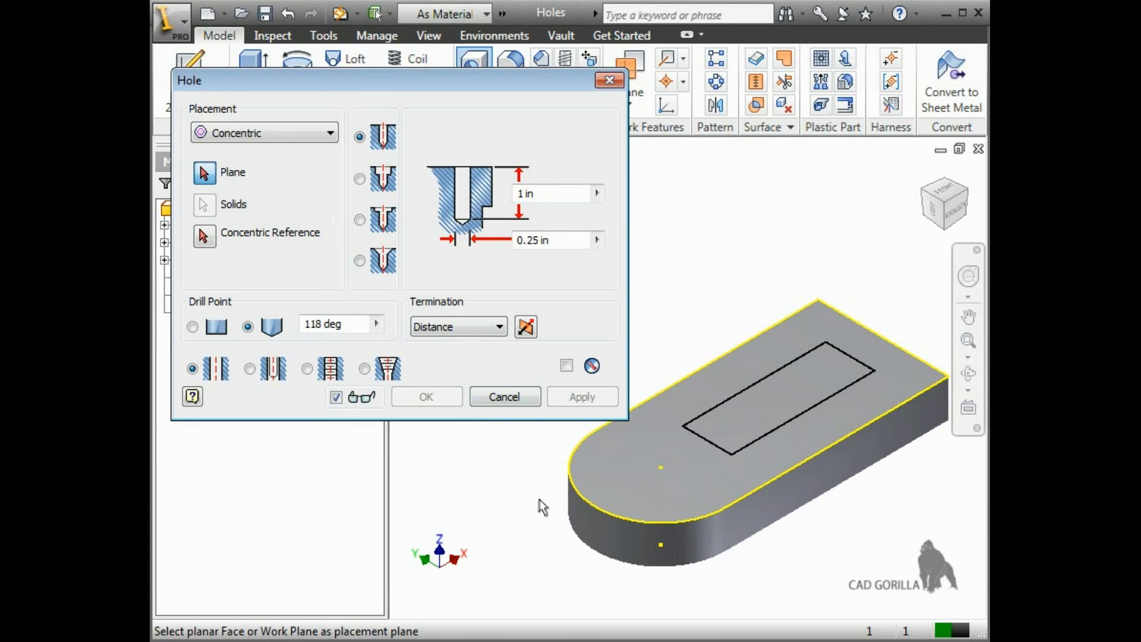
{"action": "left_click", "coordinate": [621, 466]}
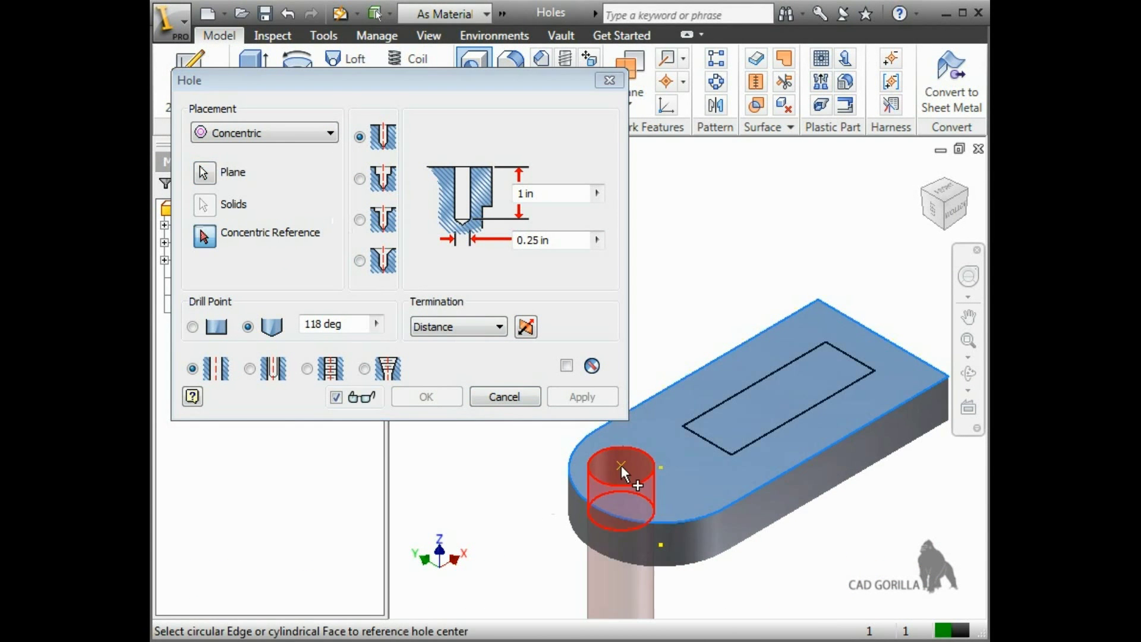
{"action": "left_click", "coordinate": [653, 526]}
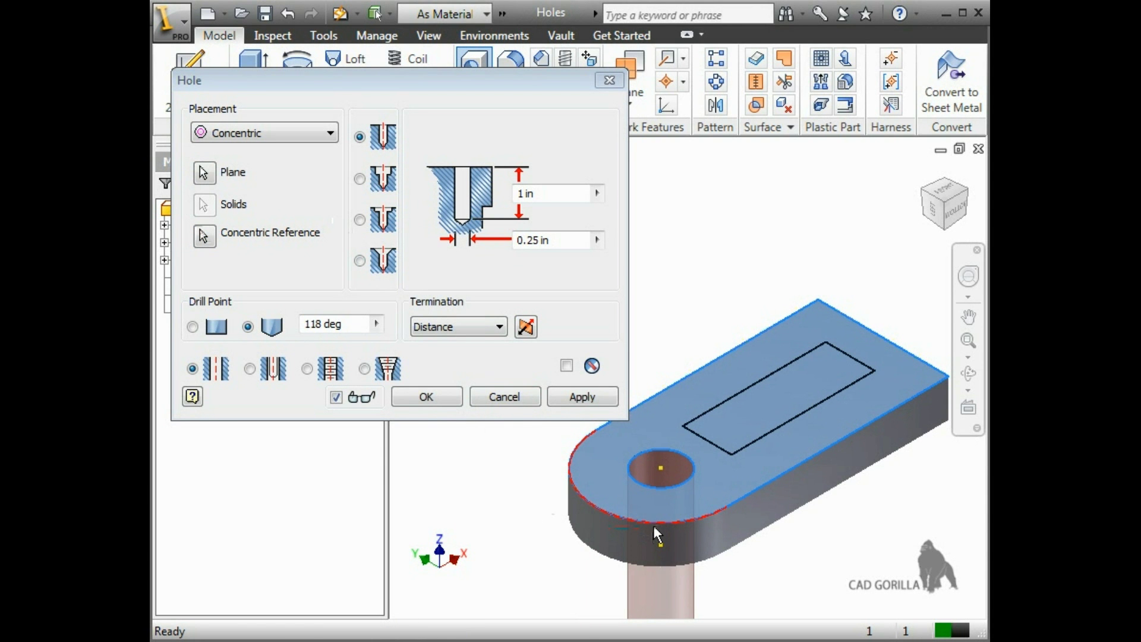
After trying On Point, reapply Concentric on the top face and rounded end's edge.
{"action": "left_click", "coordinate": [327, 134]}
{"action": "left_click", "coordinate": [305, 198]}
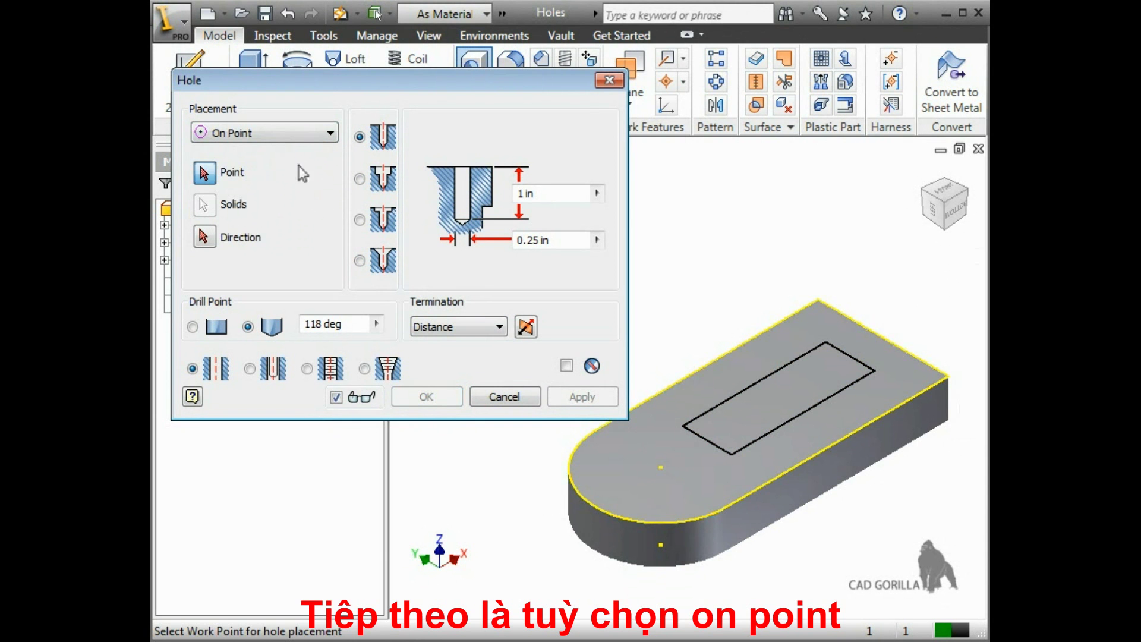
{"action": "left_click", "coordinate": [288, 140]}
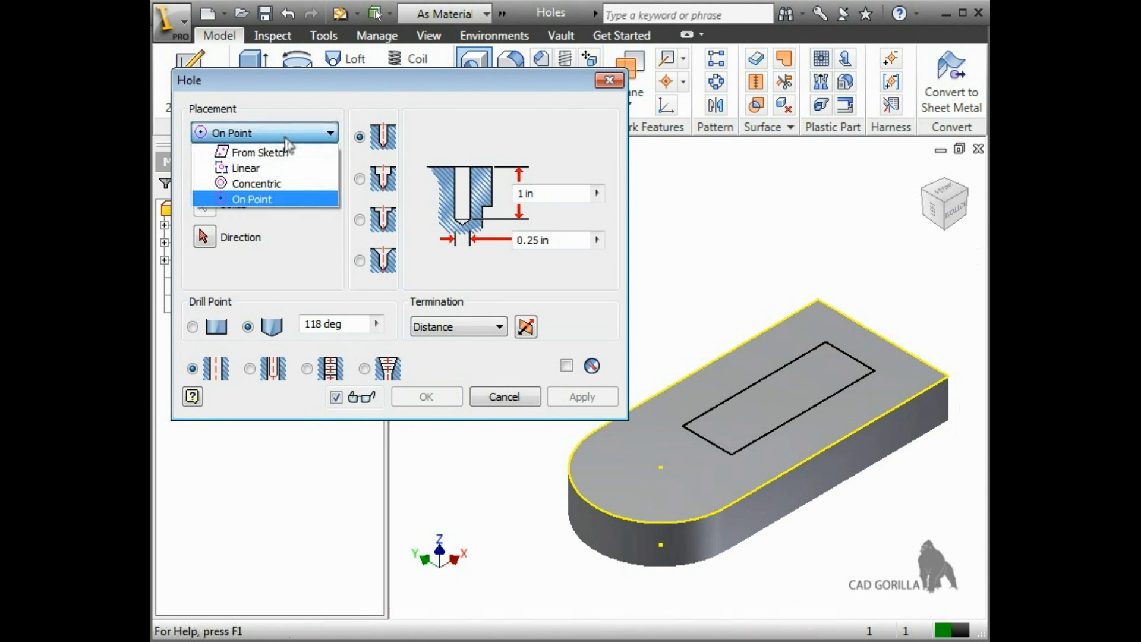
{"action": "left_click", "coordinate": [283, 183]}
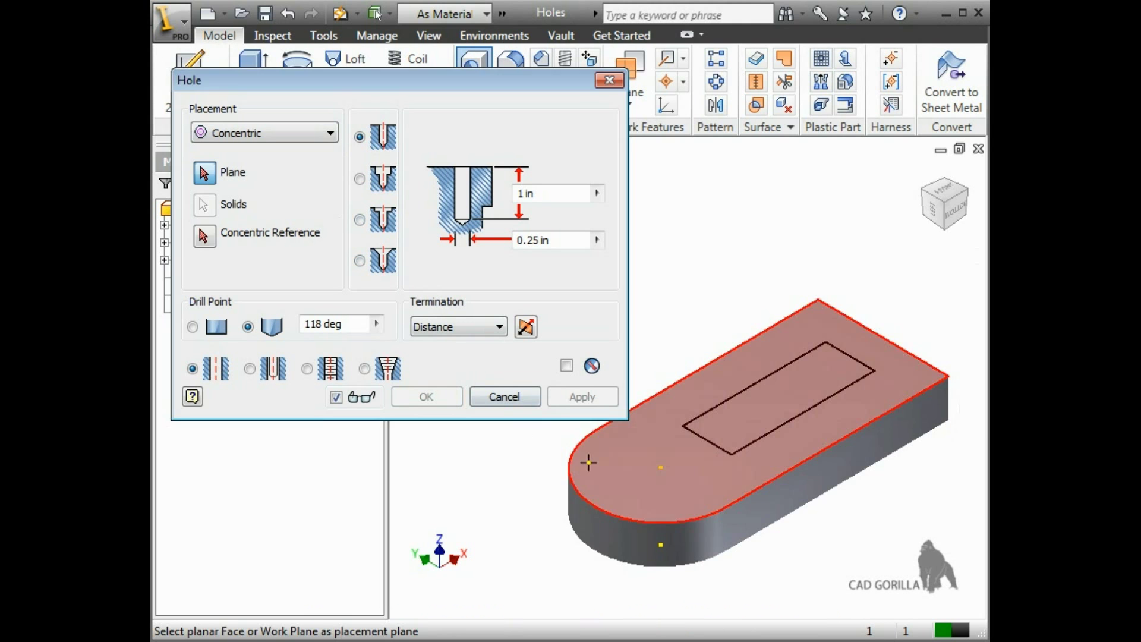
{"action": "left_click", "coordinate": [588, 466]}
{"action": "left_click", "coordinate": [585, 509]}
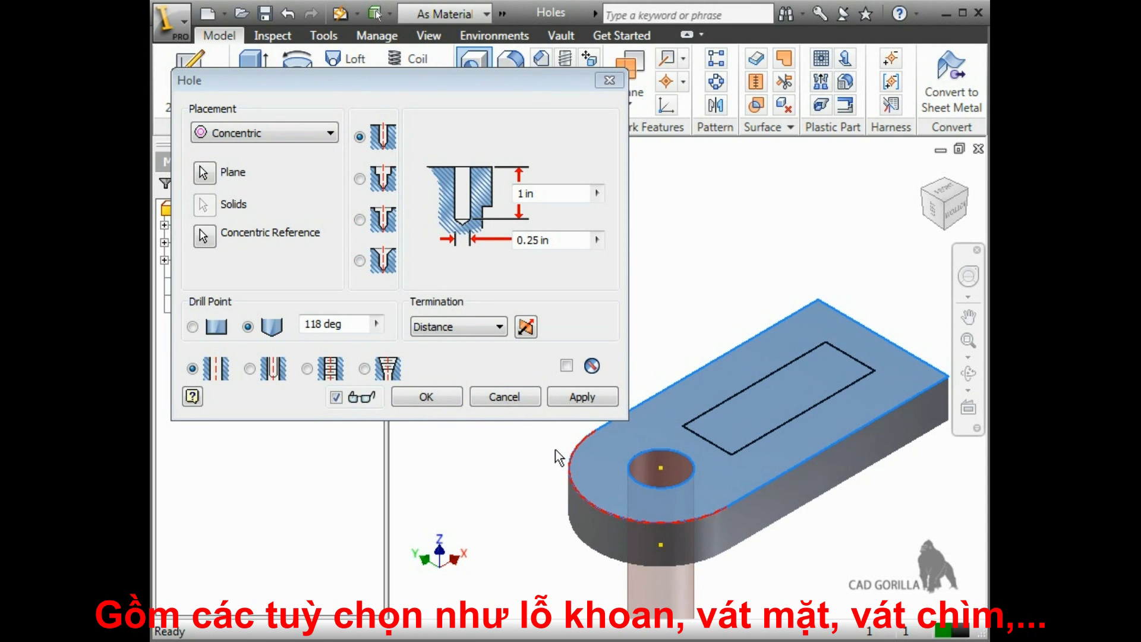
{"action": "left_click", "coordinate": [389, 147]}
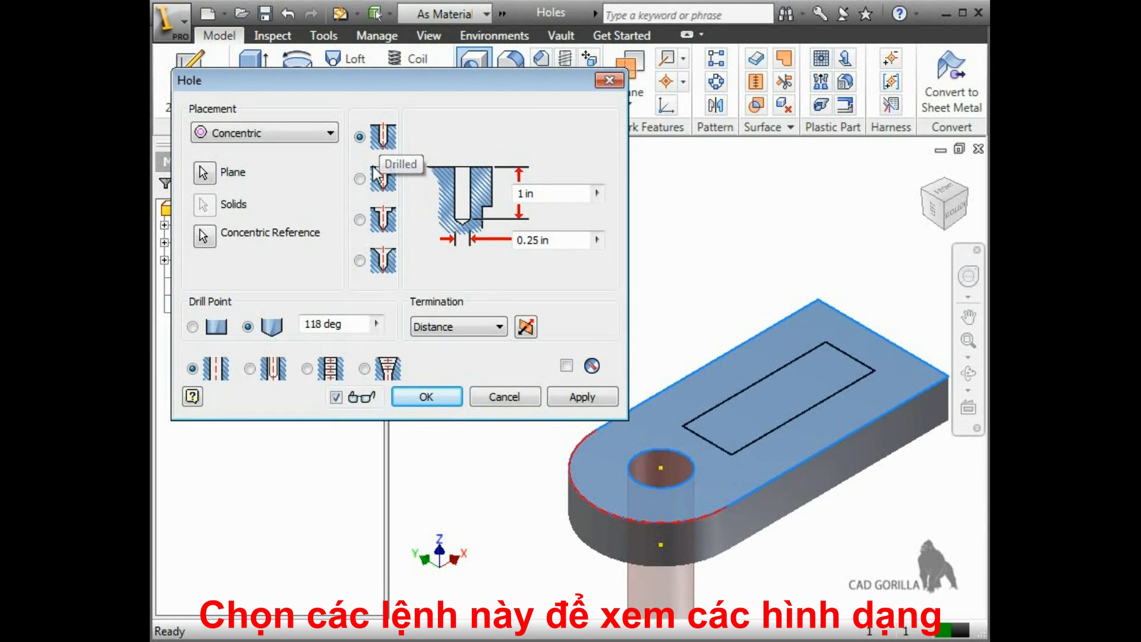
{"action": "left_click", "coordinate": [359, 178]}
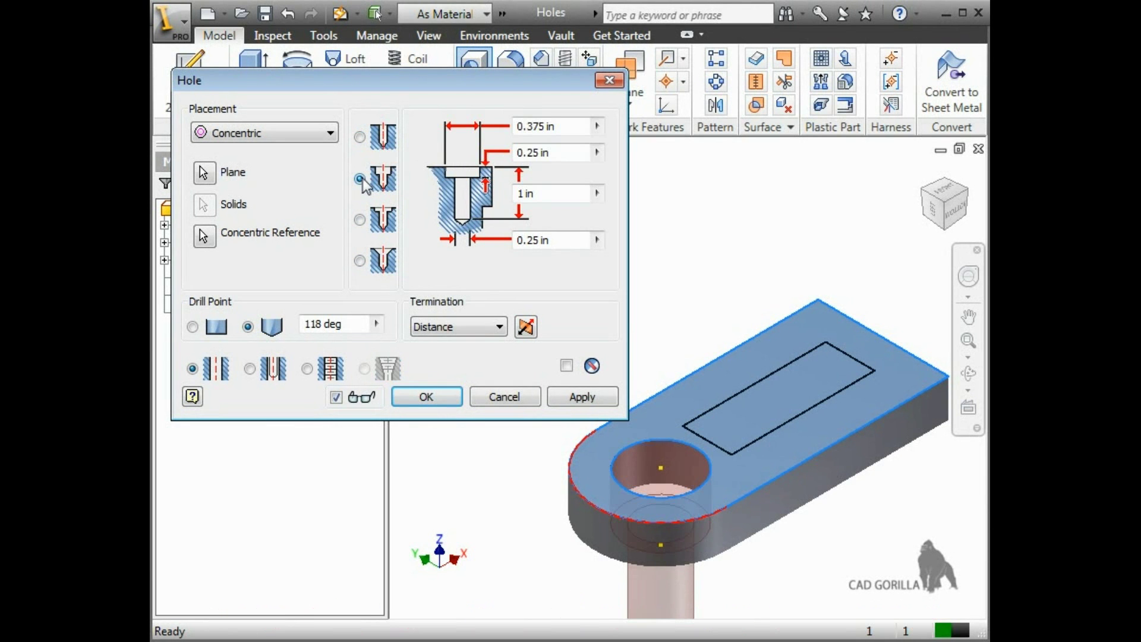
{"action": "left_click", "coordinate": [360, 220]}
{"action": "left_click", "coordinate": [360, 261]}
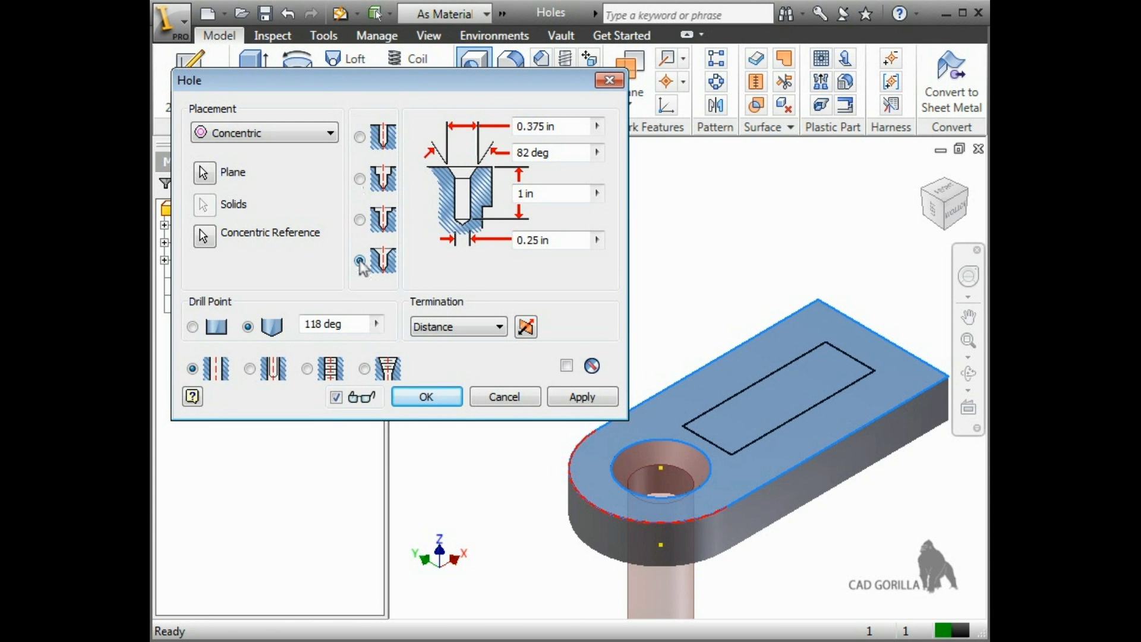
{"action": "left_click", "coordinate": [359, 137]}
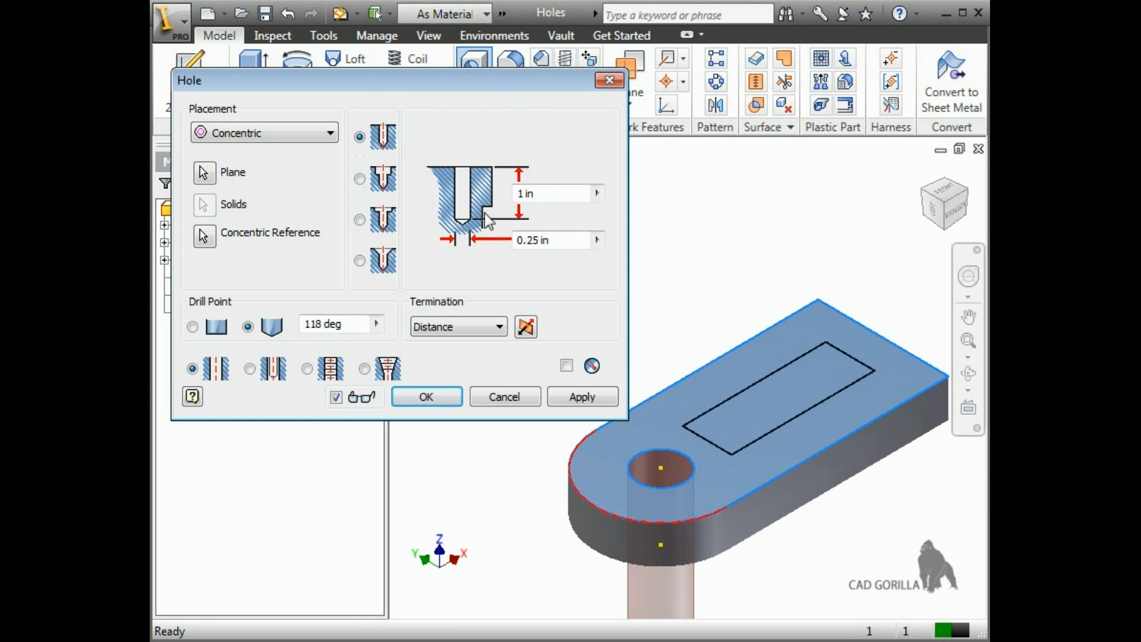
Set termination to Through All, keeping the 118° angled drill point.
{"action": "double_click", "coordinate": [541, 194]}
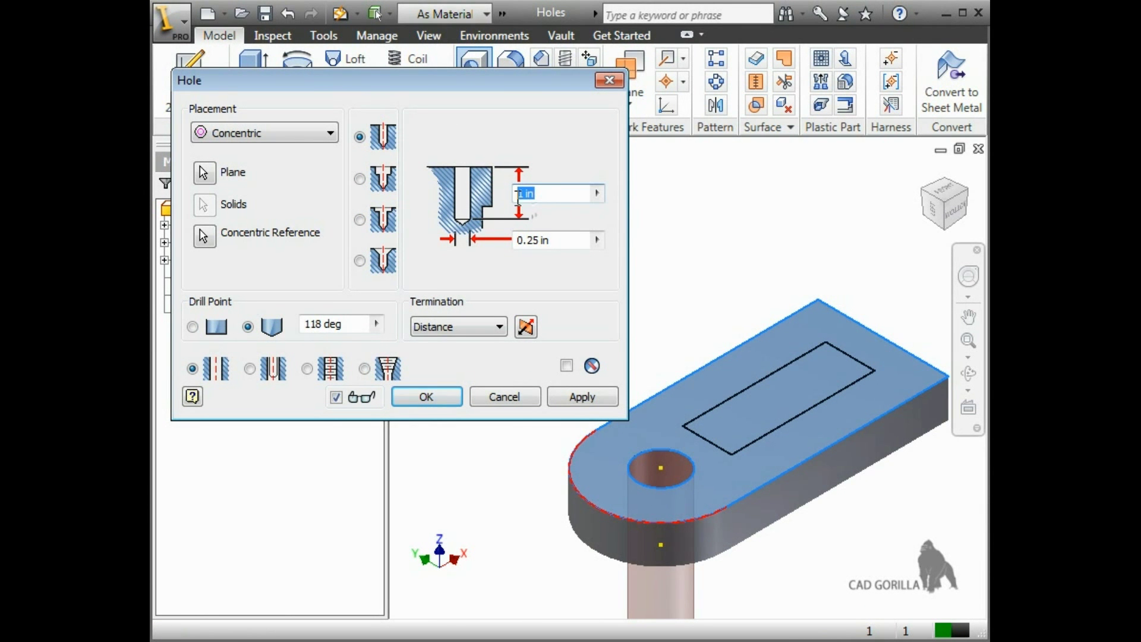
{"action": "type", "text": ".1"}
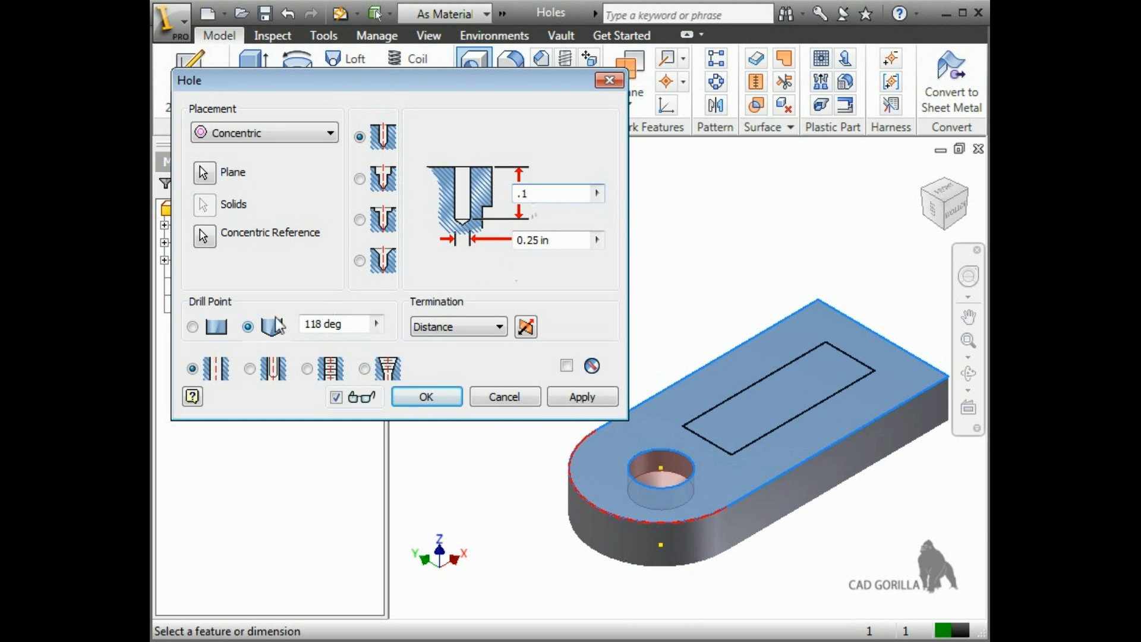
{"action": "left_click", "coordinate": [189, 328]}
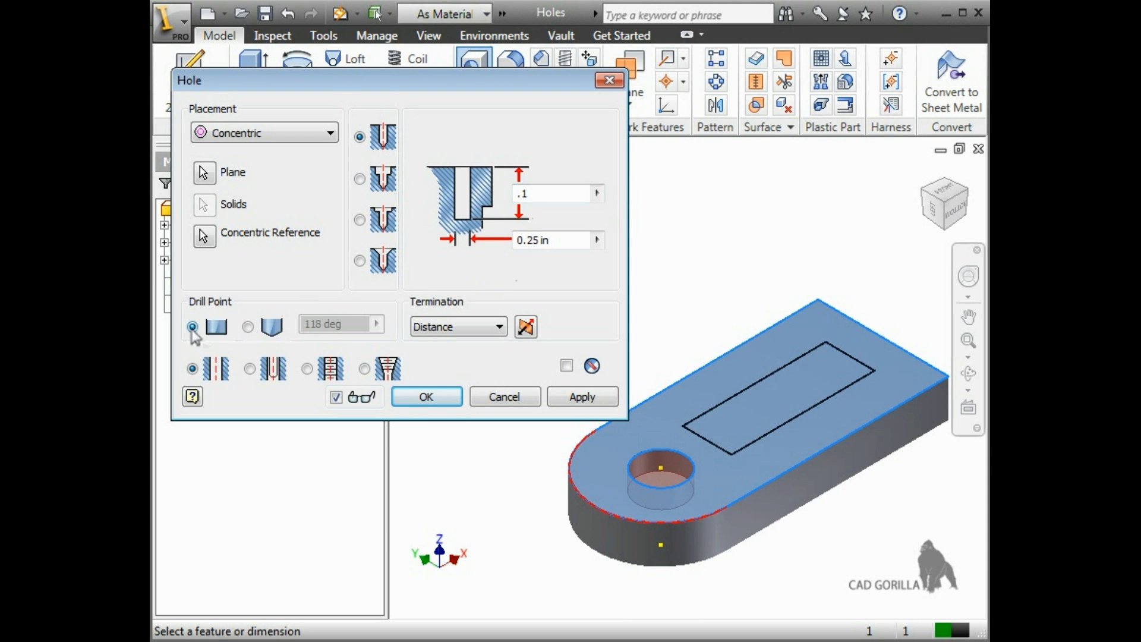
{"action": "left_click", "coordinate": [248, 327]}
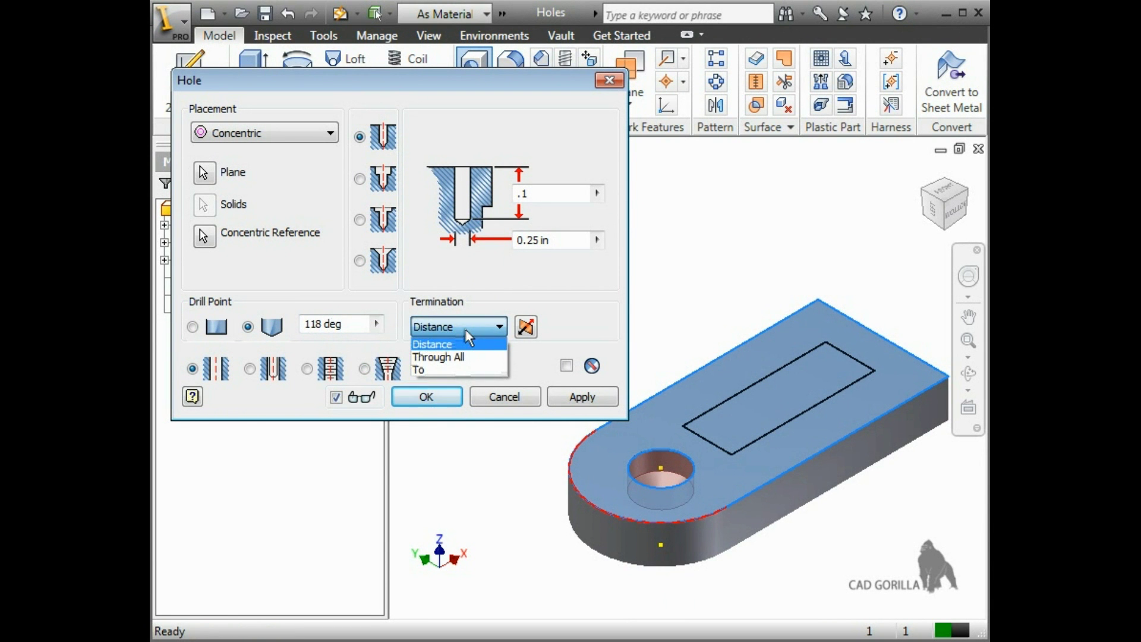
{"action": "left_click", "coordinate": [463, 357]}
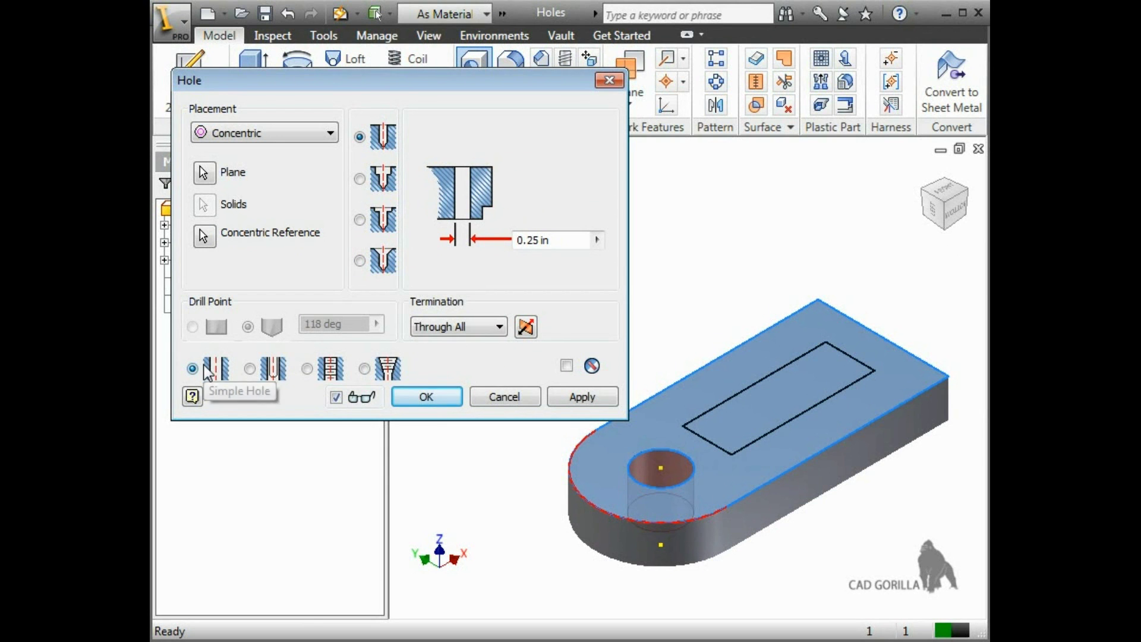
Compare the Clearance, Tapped and Taper Tapped hole types and review the fastener standards.
{"action": "left_click", "coordinate": [250, 369]}
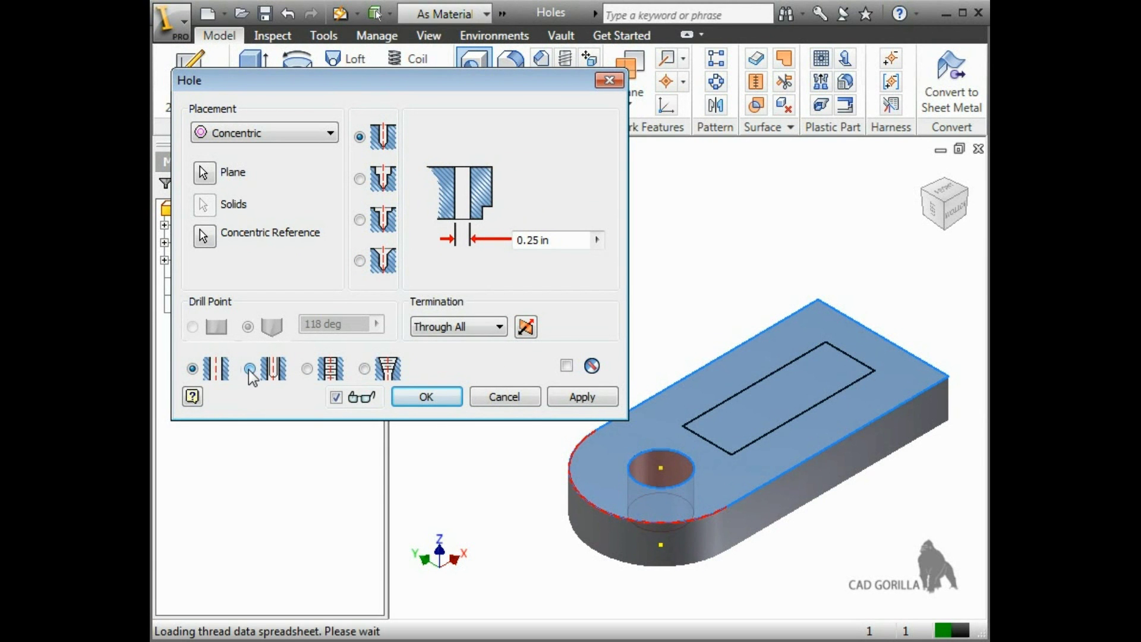
{"action": "left_click", "coordinate": [307, 369]}
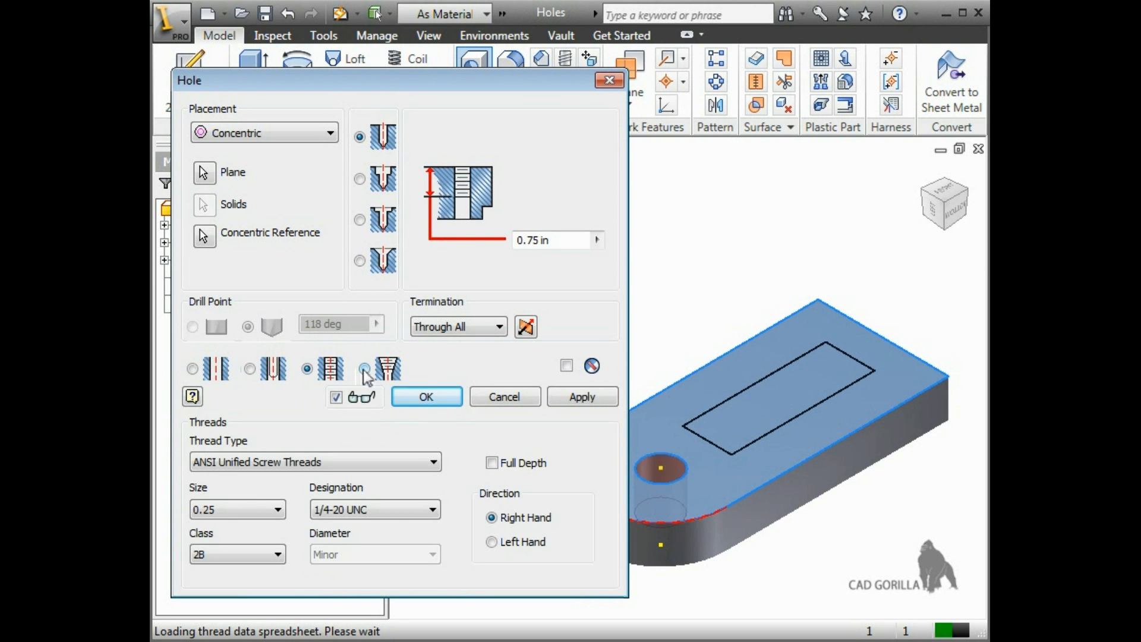
{"action": "left_click", "coordinate": [364, 369]}
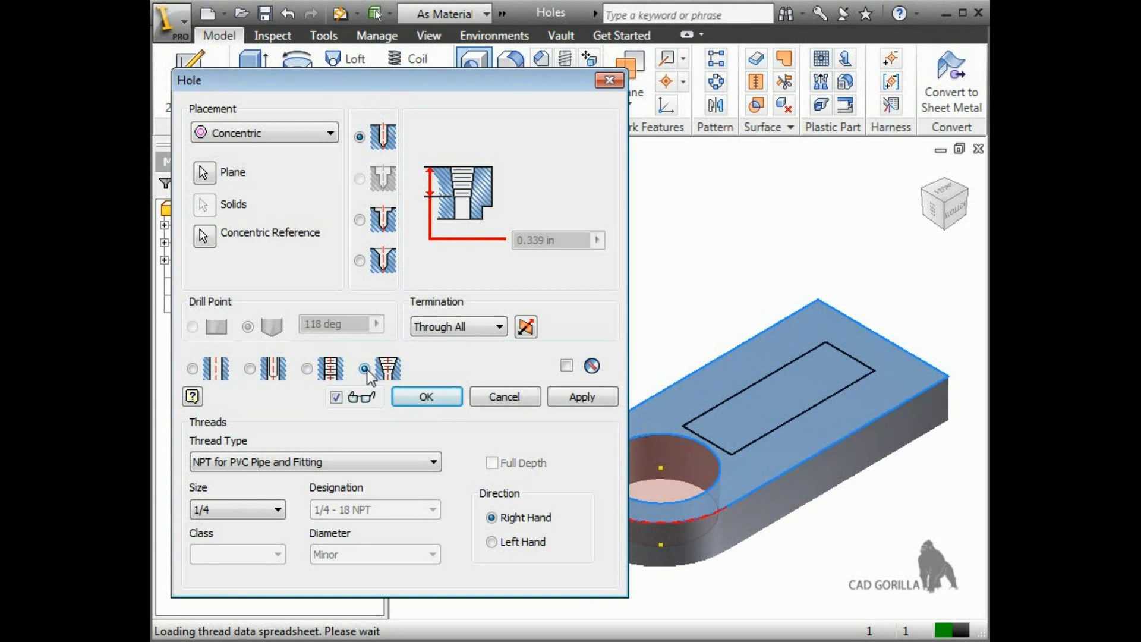
{"action": "left_click", "coordinate": [268, 373]}
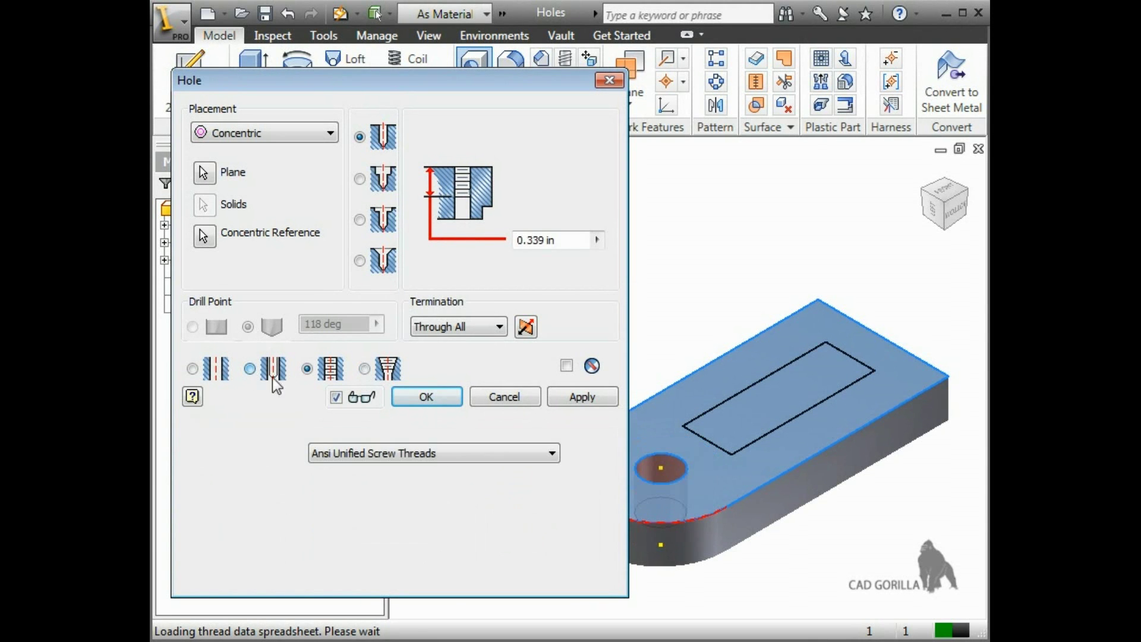
{"action": "left_click", "coordinate": [438, 455]}
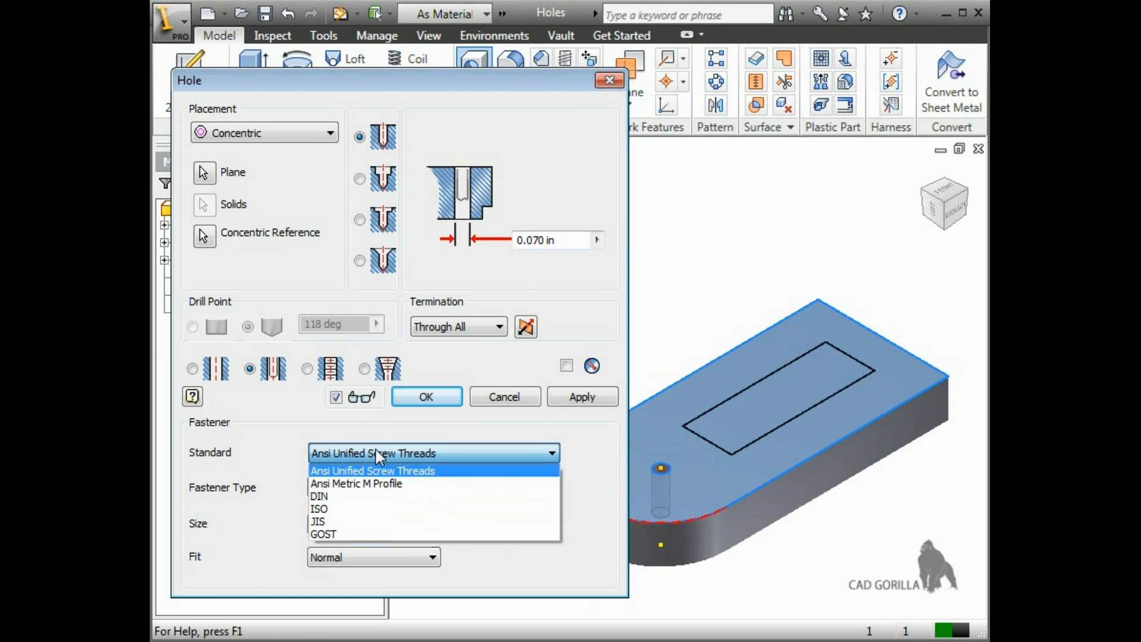
{"action": "left_click", "coordinate": [328, 392]}
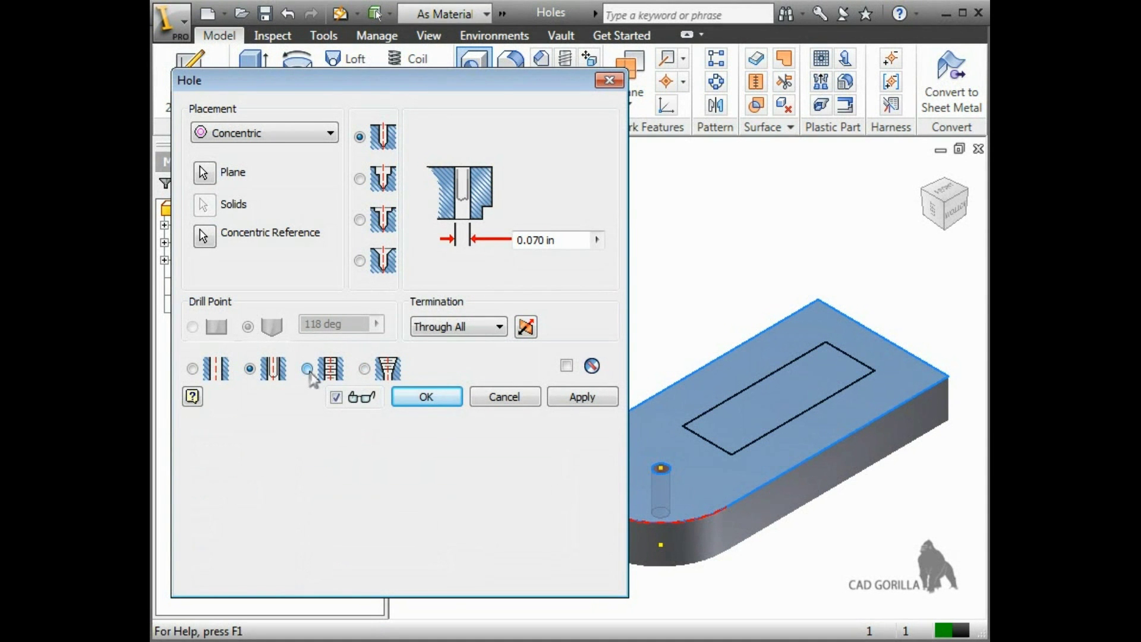
Make it a Tapped Hole with ANSI Unified Screw Threads, size 0.25, 1/4-20 UNC.
{"action": "left_click", "coordinate": [312, 372]}
{"action": "left_click", "coordinate": [345, 459]}
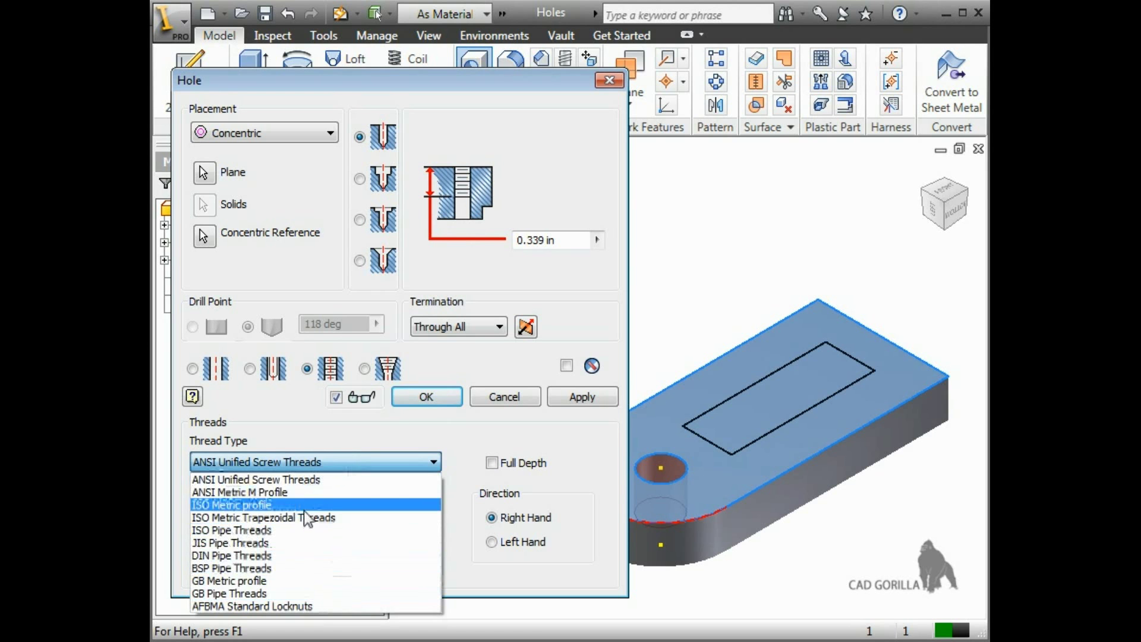
{"action": "left_click", "coordinate": [290, 468]}
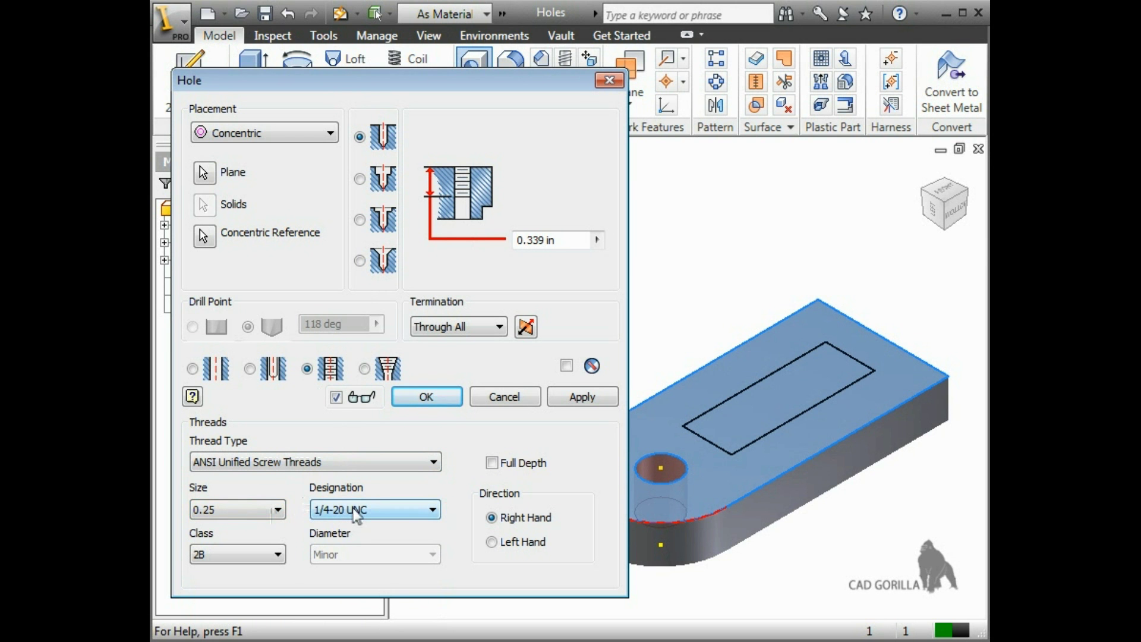
Keep thread class 2B and apply to cut the 1/4-20 UNC tapped hole.
{"action": "left_click", "coordinate": [276, 555]}
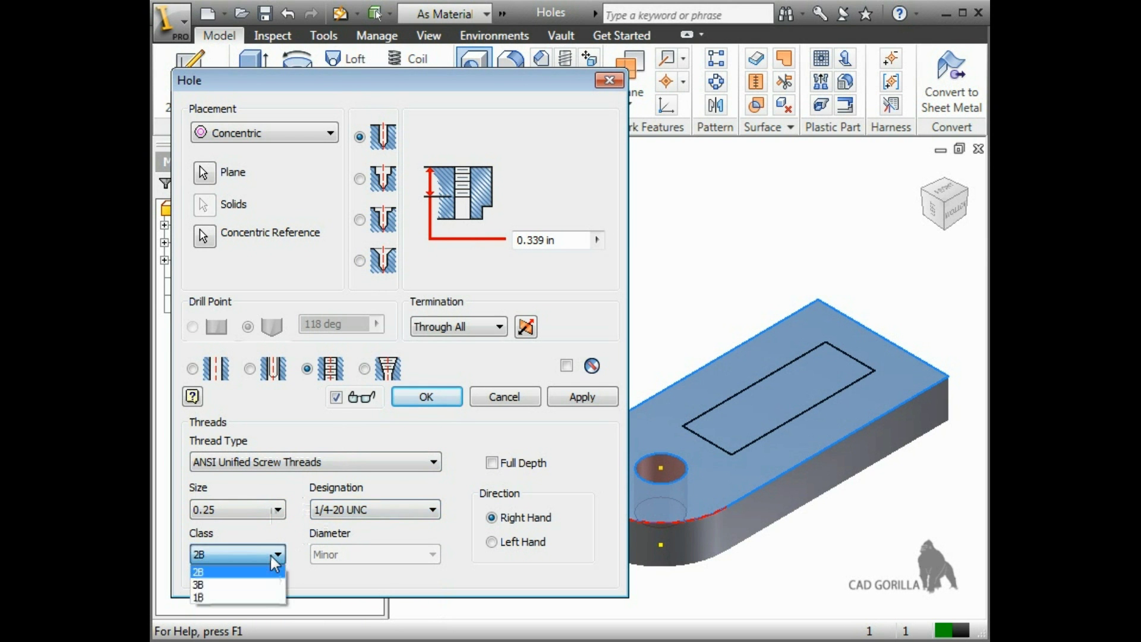
{"action": "left_click", "coordinate": [271, 556]}
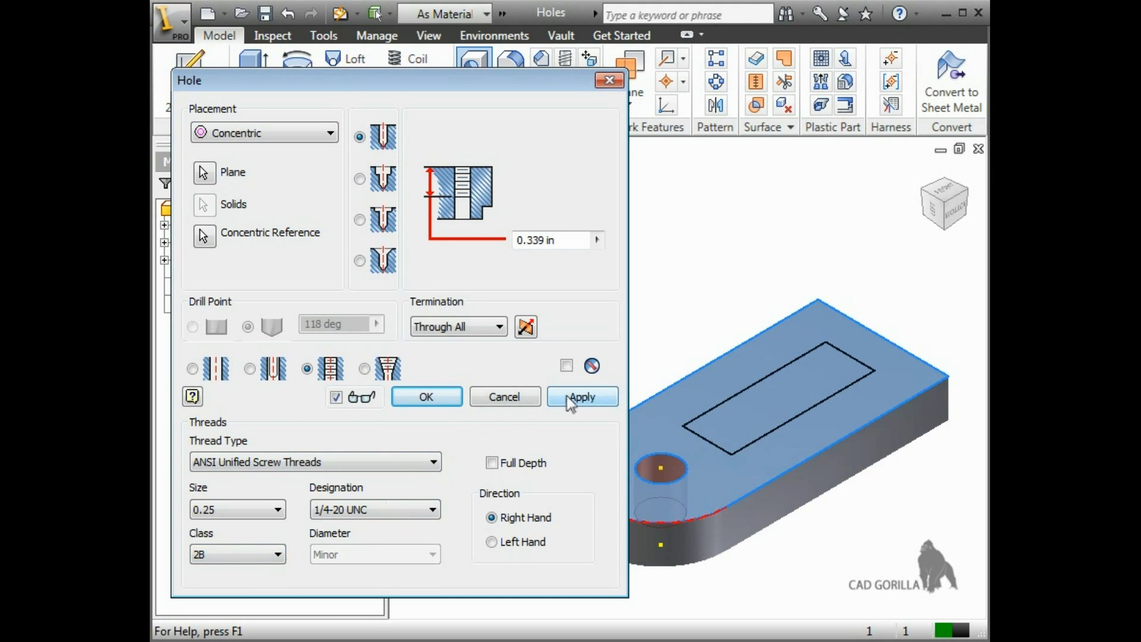
{"action": "left_click", "coordinate": [565, 395]}
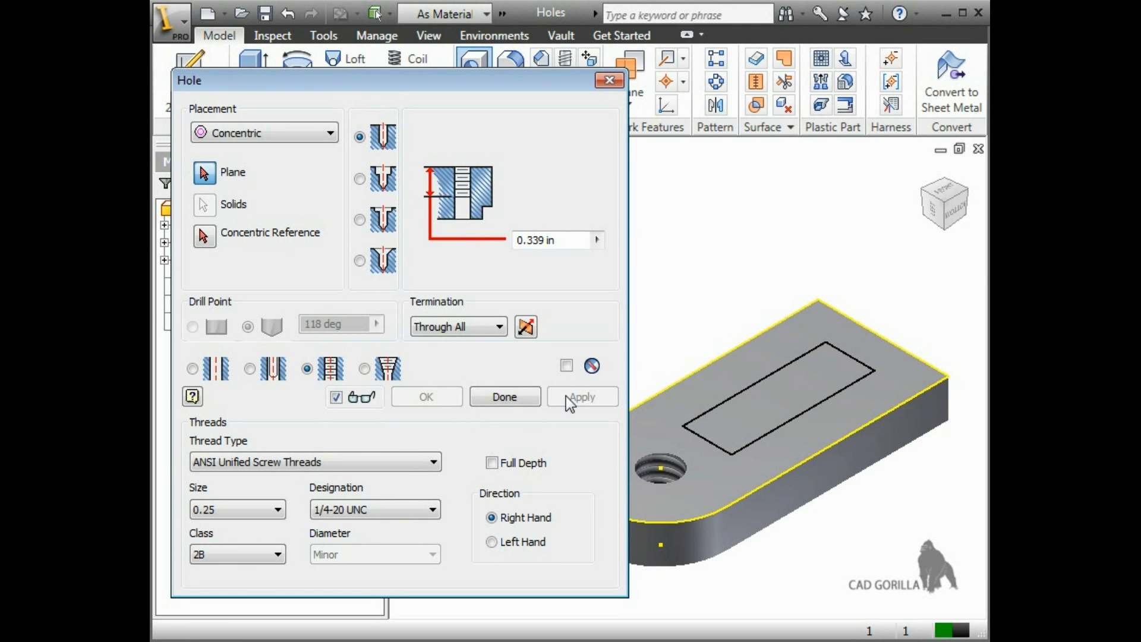
Finish the hole command and reopen Hole1 from the browser for editing.
{"action": "left_click", "coordinate": [488, 394]}
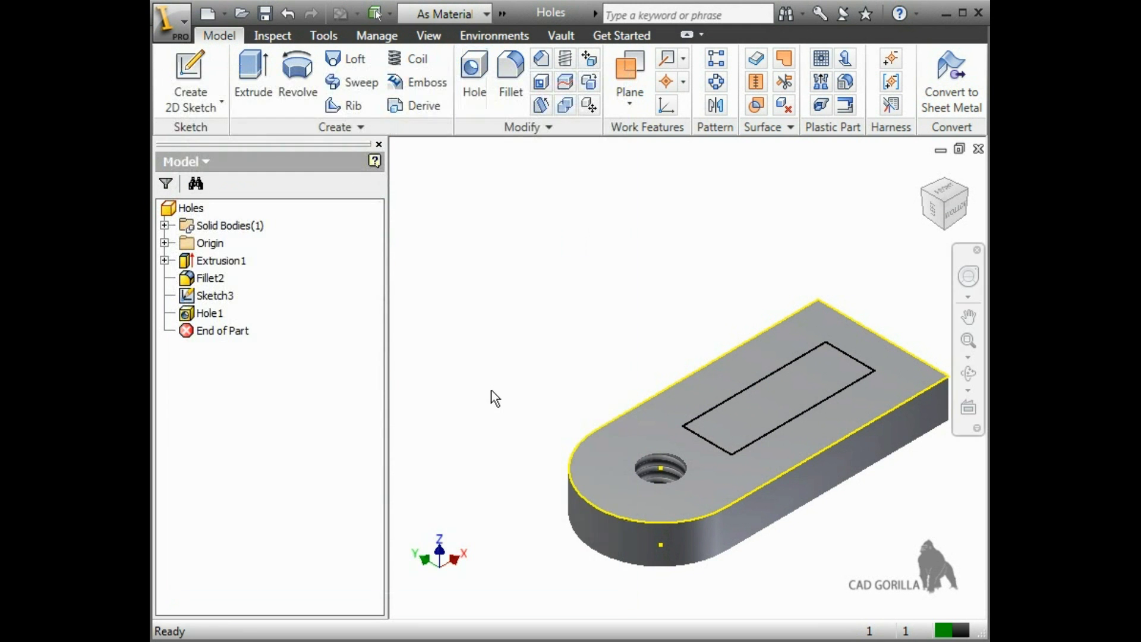
{"action": "double_click", "coordinate": [205, 314]}
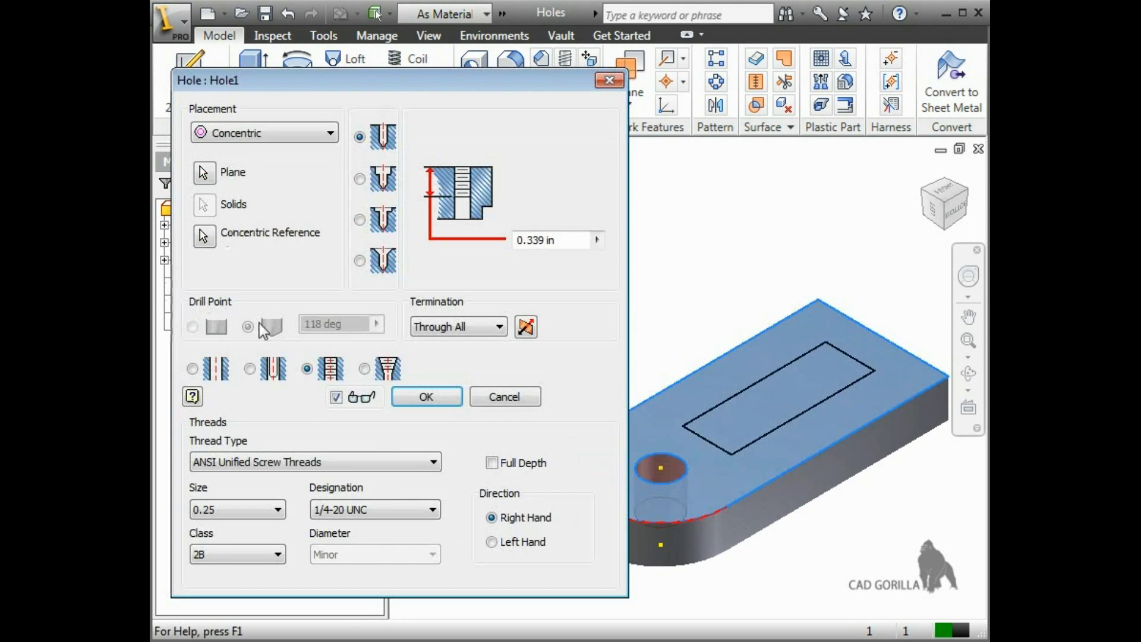